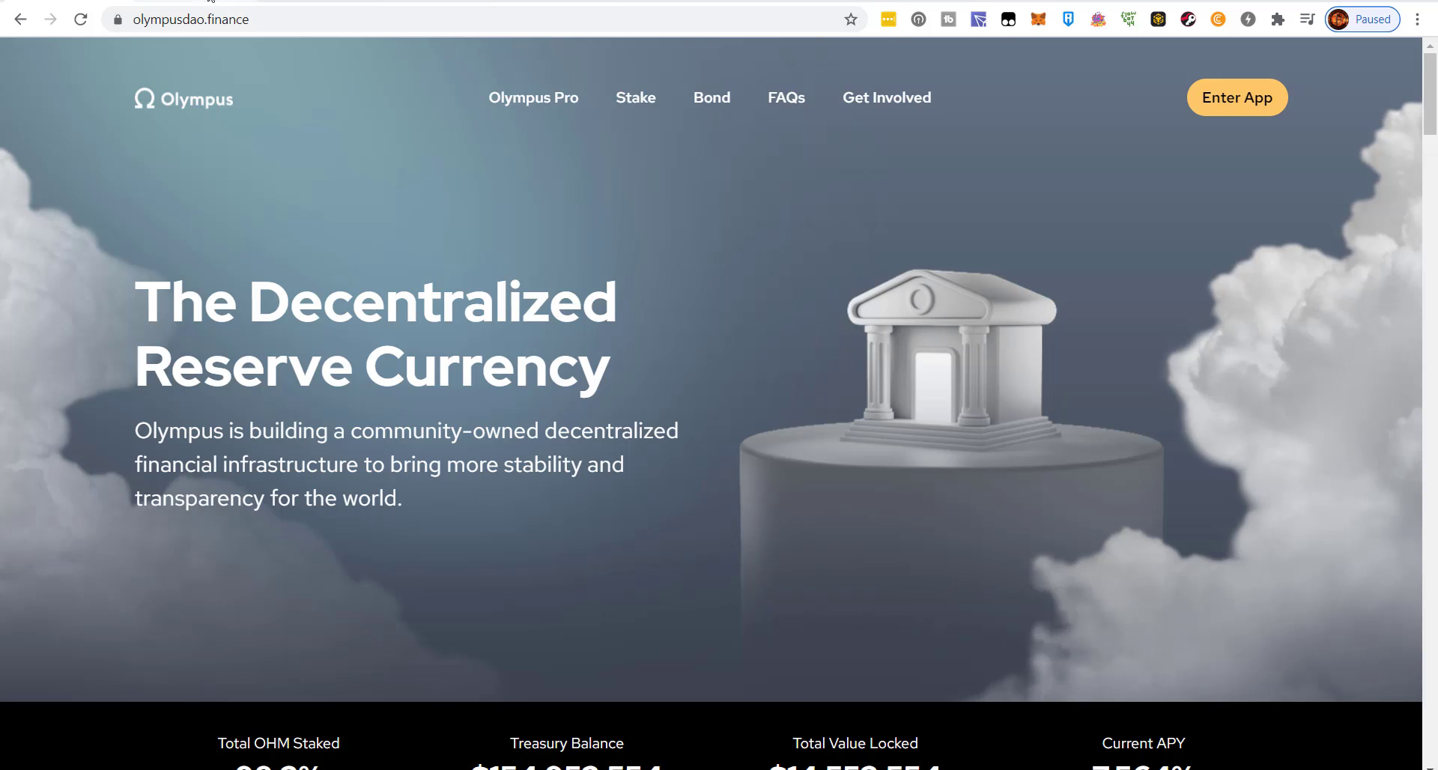
Look over the OHM reference pages: the DEXTools price chart, the OlympusDAO Medium blog, and the Linktree page with its newsletter link
{"action": "left_click", "coordinate": [299, 3]}
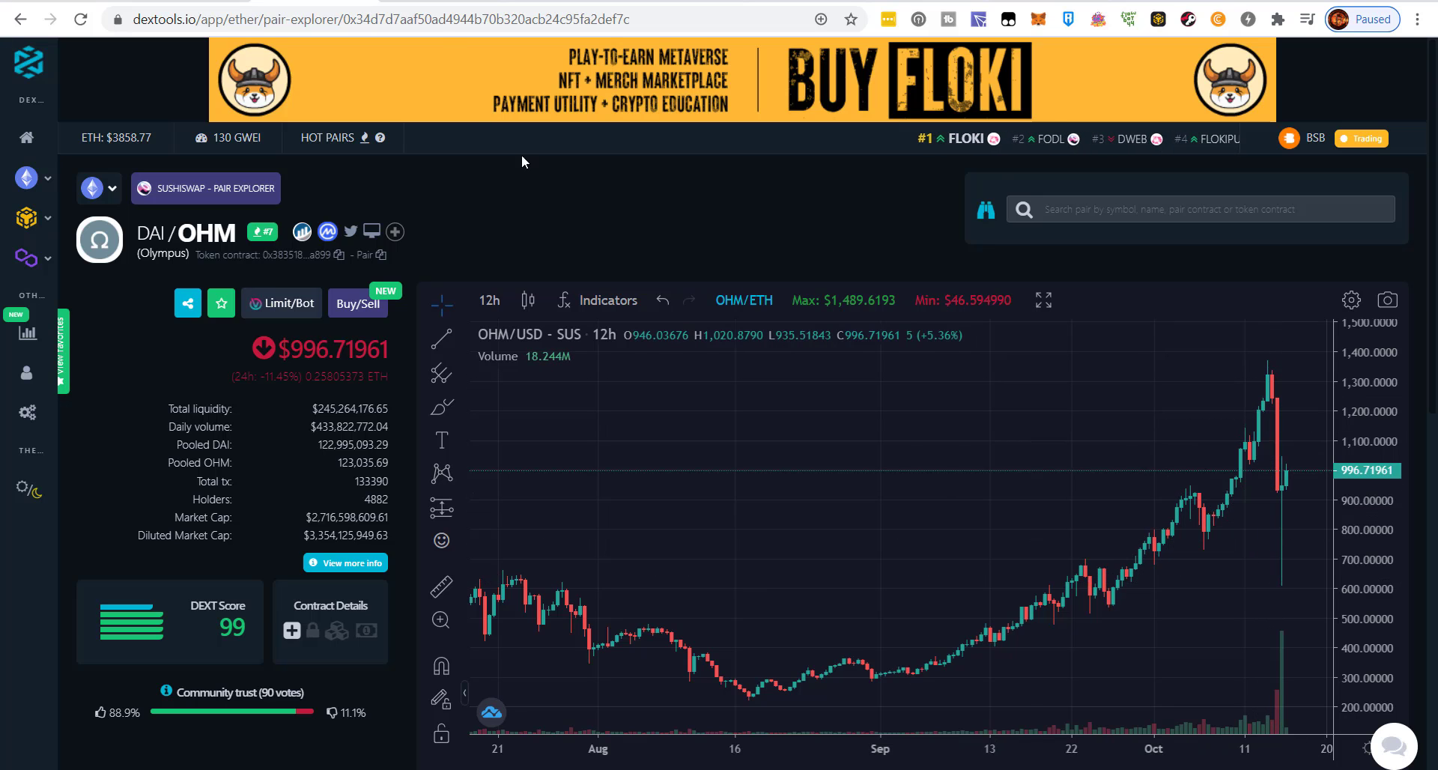
{"action": "left_click", "coordinate": [444, 4]}
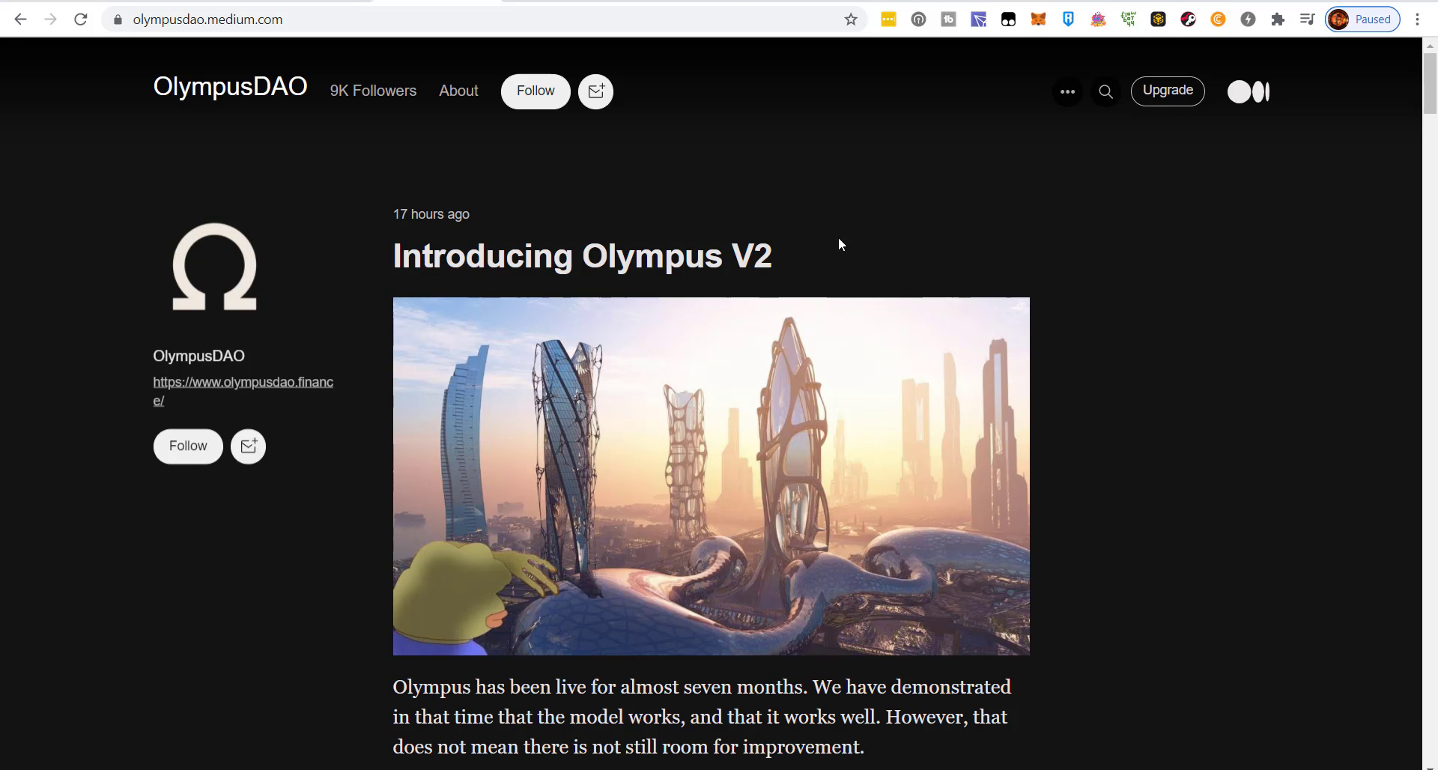
{"action": "left_click", "coordinate": [683, 2]}
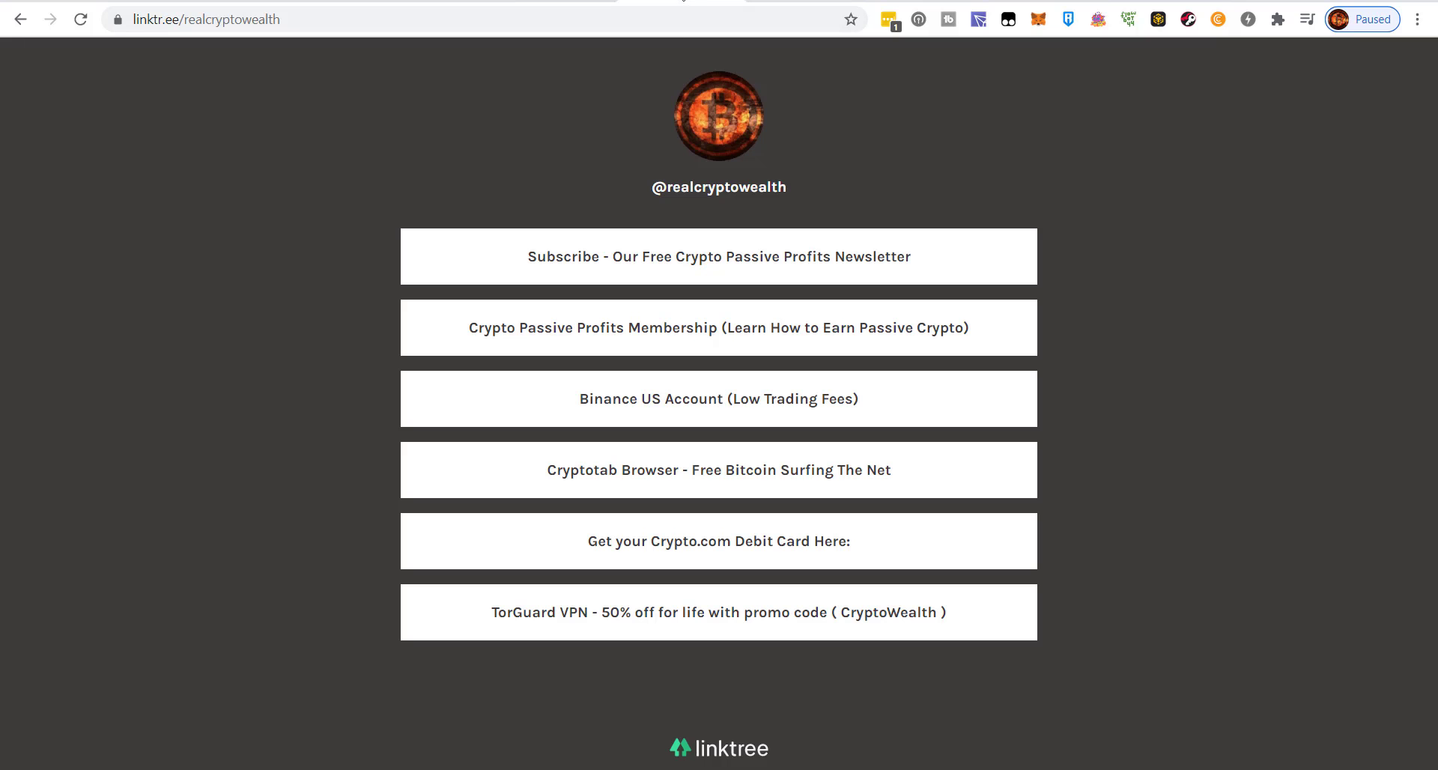
{"action": "left_click", "coordinate": [734, 258]}
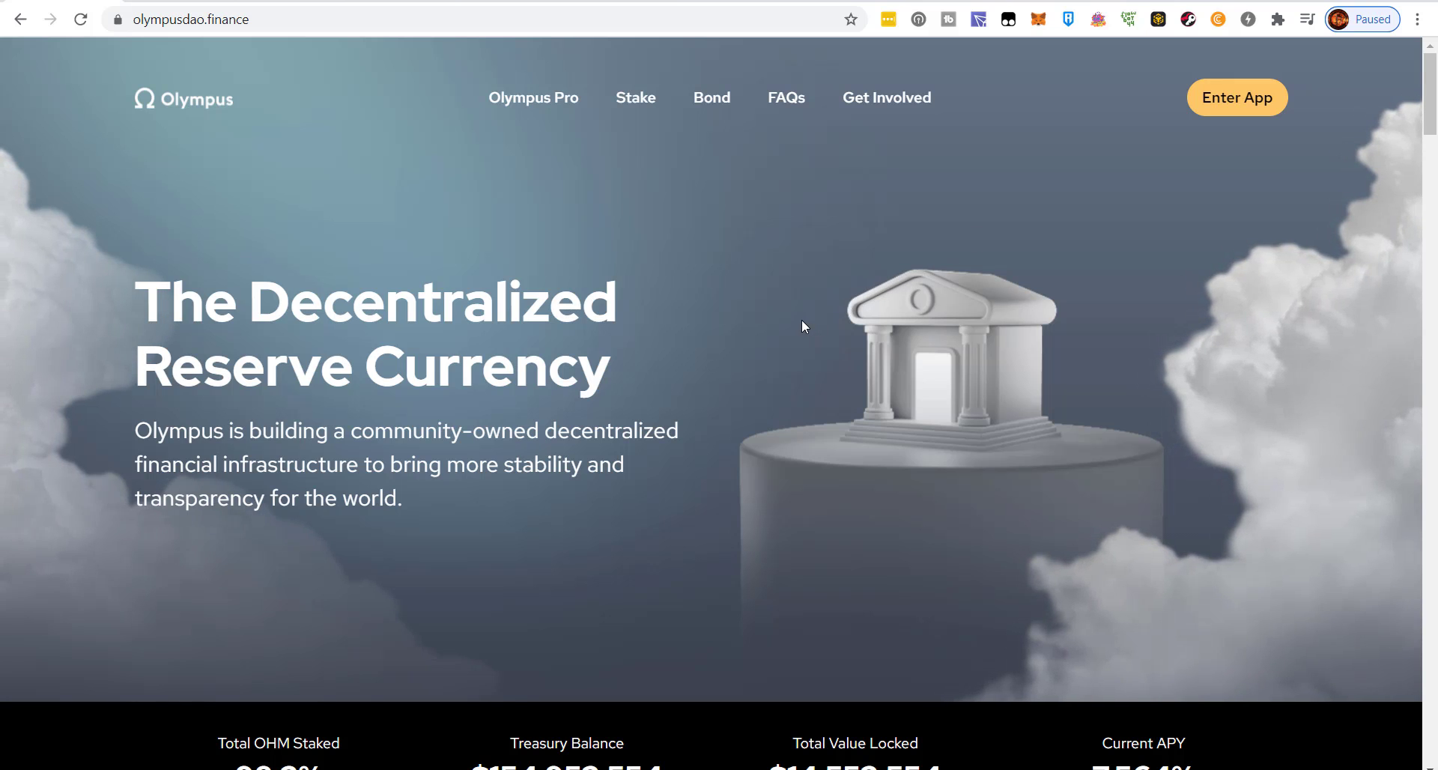
Switch from the Olympus home page to the staking app and review its Dashboard and Single Stake pages
{"action": "scroll", "coordinate": [801, 319], "scroll_direction": "down", "scroll_amount": 1}
{"action": "scroll", "coordinate": [801, 319], "scroll_direction": "up", "scroll_amount": 1}
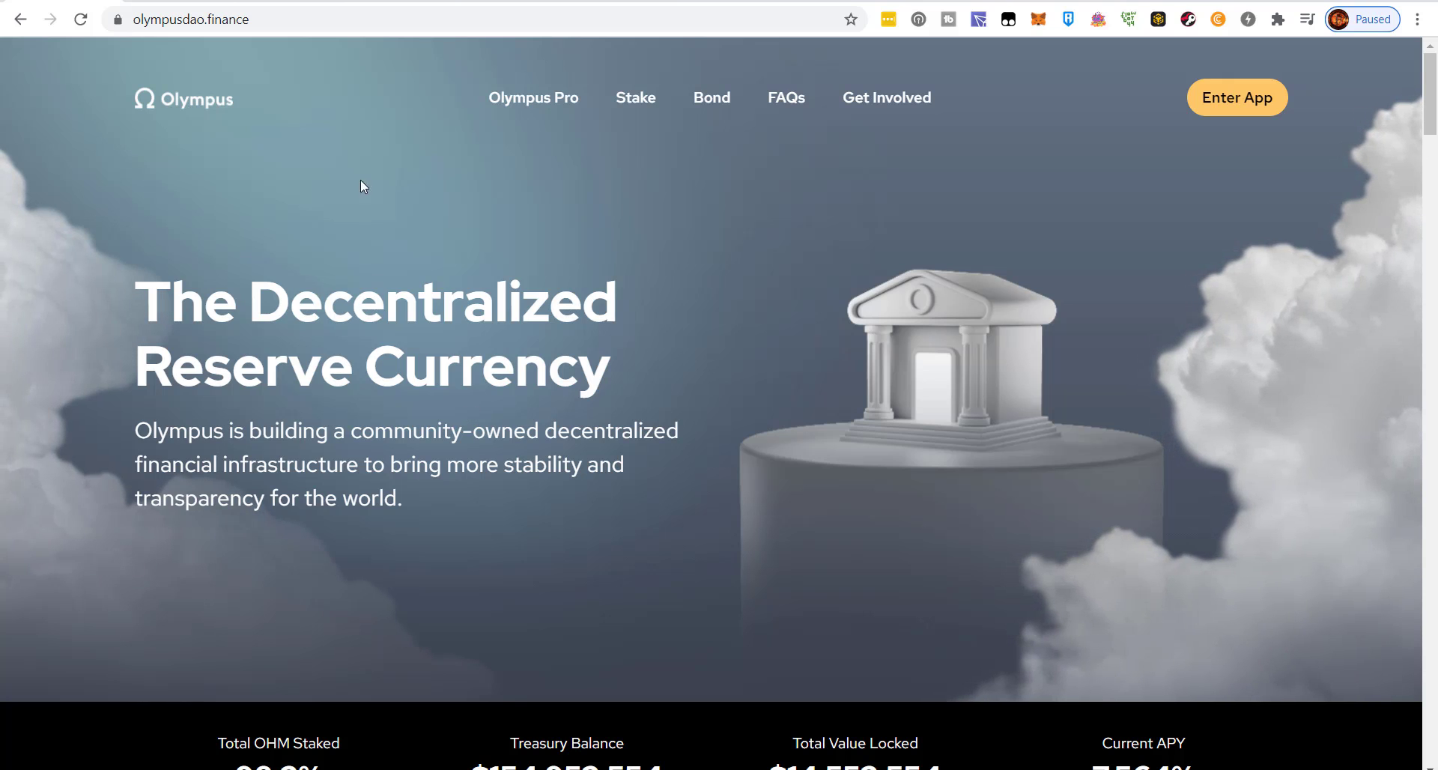
{"action": "left_click", "coordinate": [171, 0]}
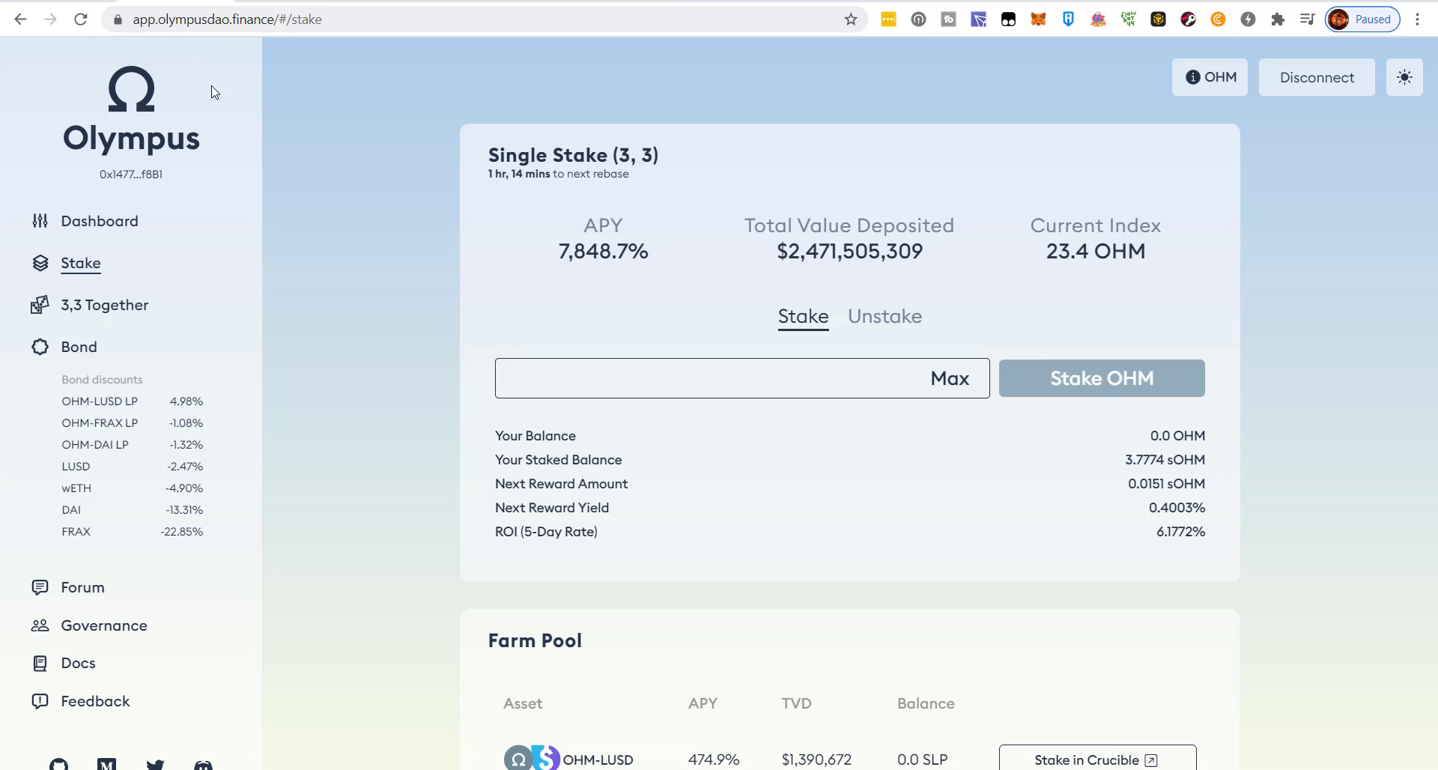
{"action": "left_click", "coordinate": [116, 218]}
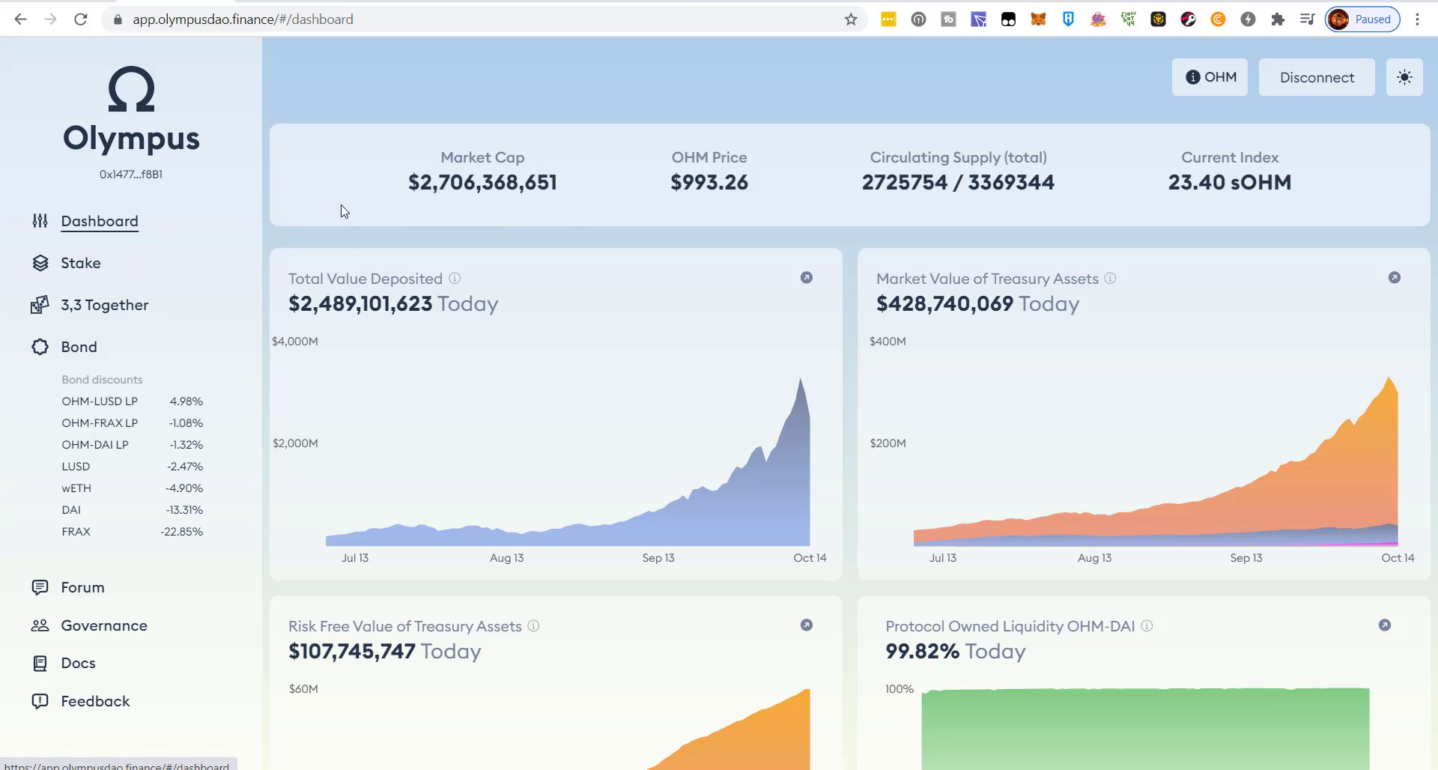
{"action": "left_click", "coordinate": [116, 259]}
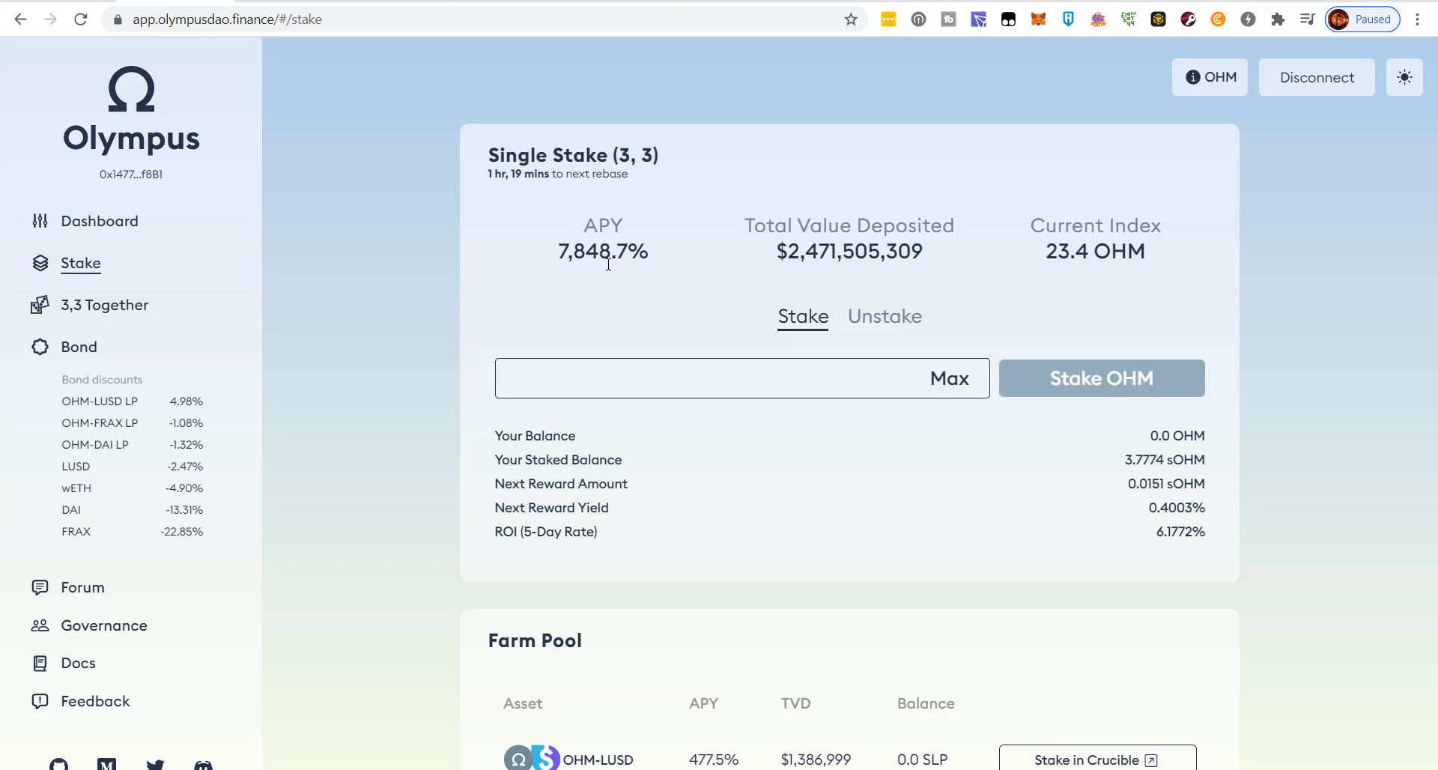
View the Simple Staking Calculator spreadsheet and the OHM price chart on DEXTools
{"action": "left_click", "coordinate": [839, 1]}
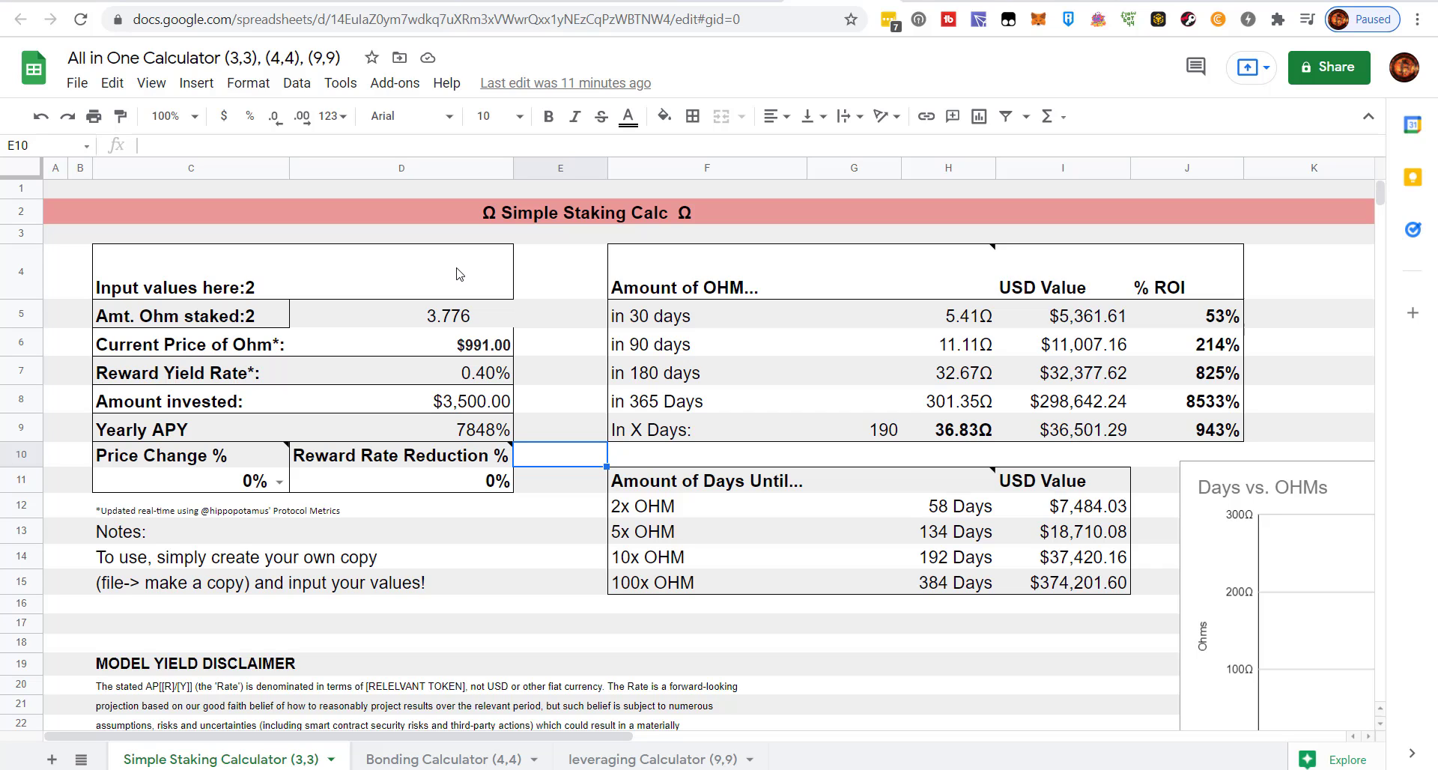
{"action": "key", "text": "ctrl+Tab"}
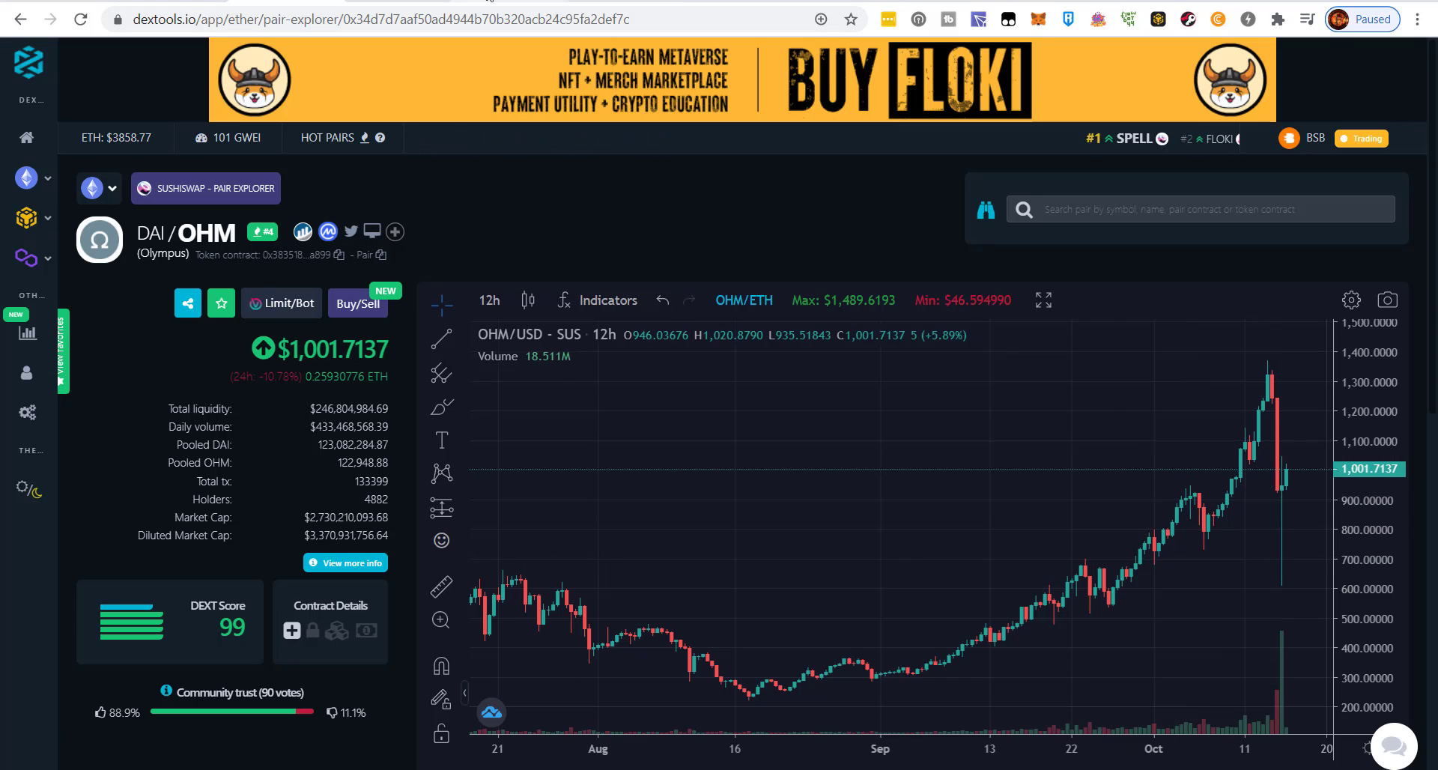
Switch to the Rari Capital Fuse Pool #6 page and examine its borrow limit against the supply and borrow balances
{"action": "left_click", "coordinate": [509, 3]}
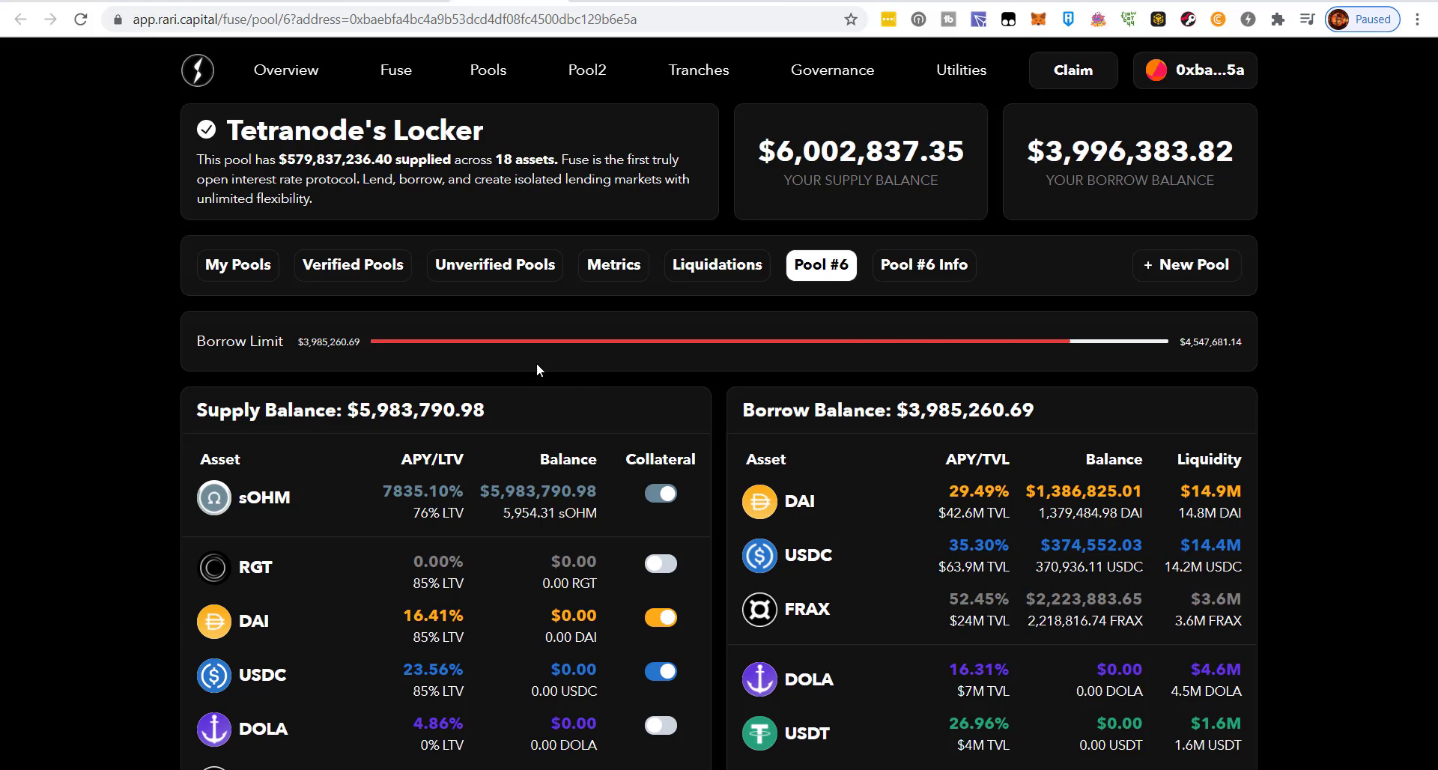
{"action": "mouse_move", "coordinate": [1042, 344]}
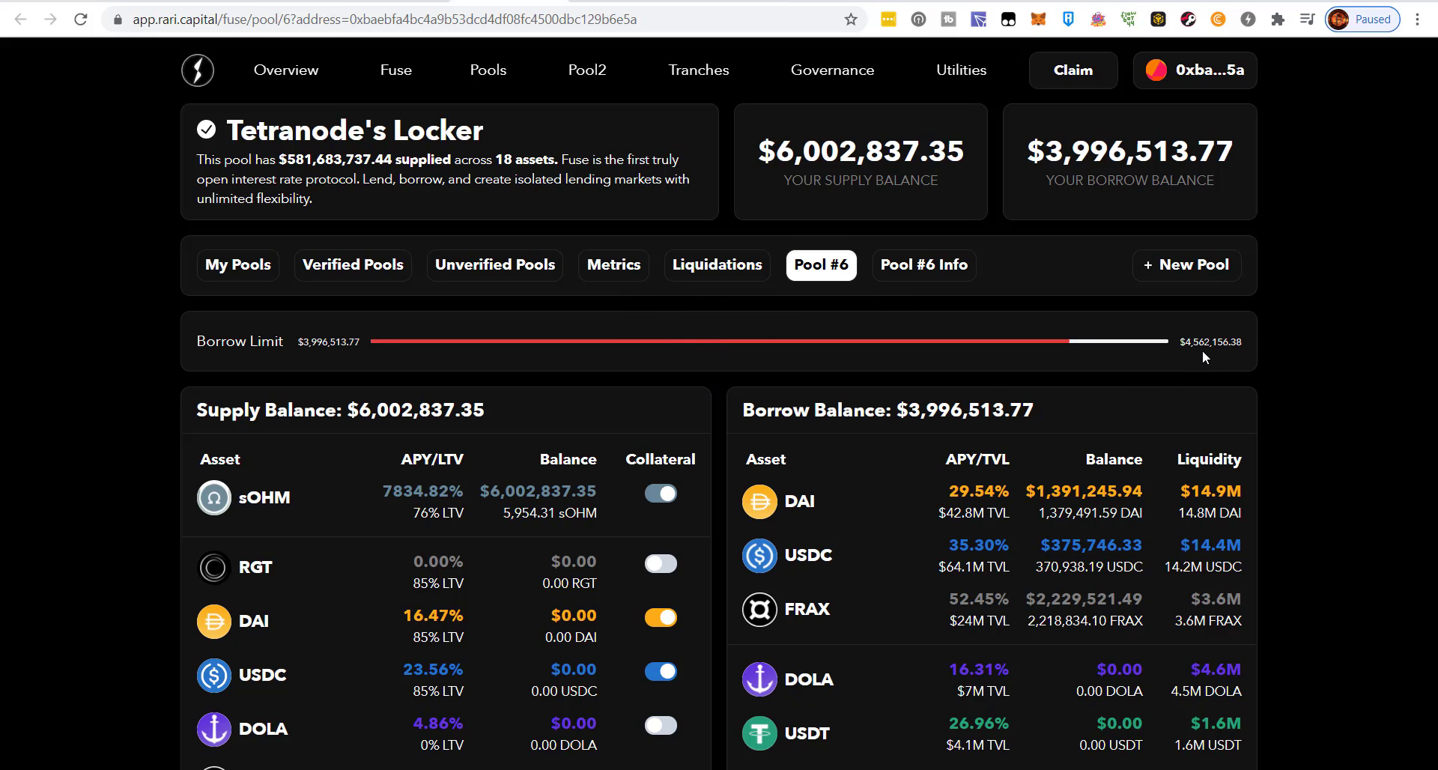
{"action": "mouse_move", "coordinate": [325, 357]}
{"action": "mouse_move", "coordinate": [781, 349]}
{"action": "left_click_drag", "start_coordinate": [638, 19], "coordinate": [387, 66]}
{"action": "left_click", "coordinate": [439, 191]}
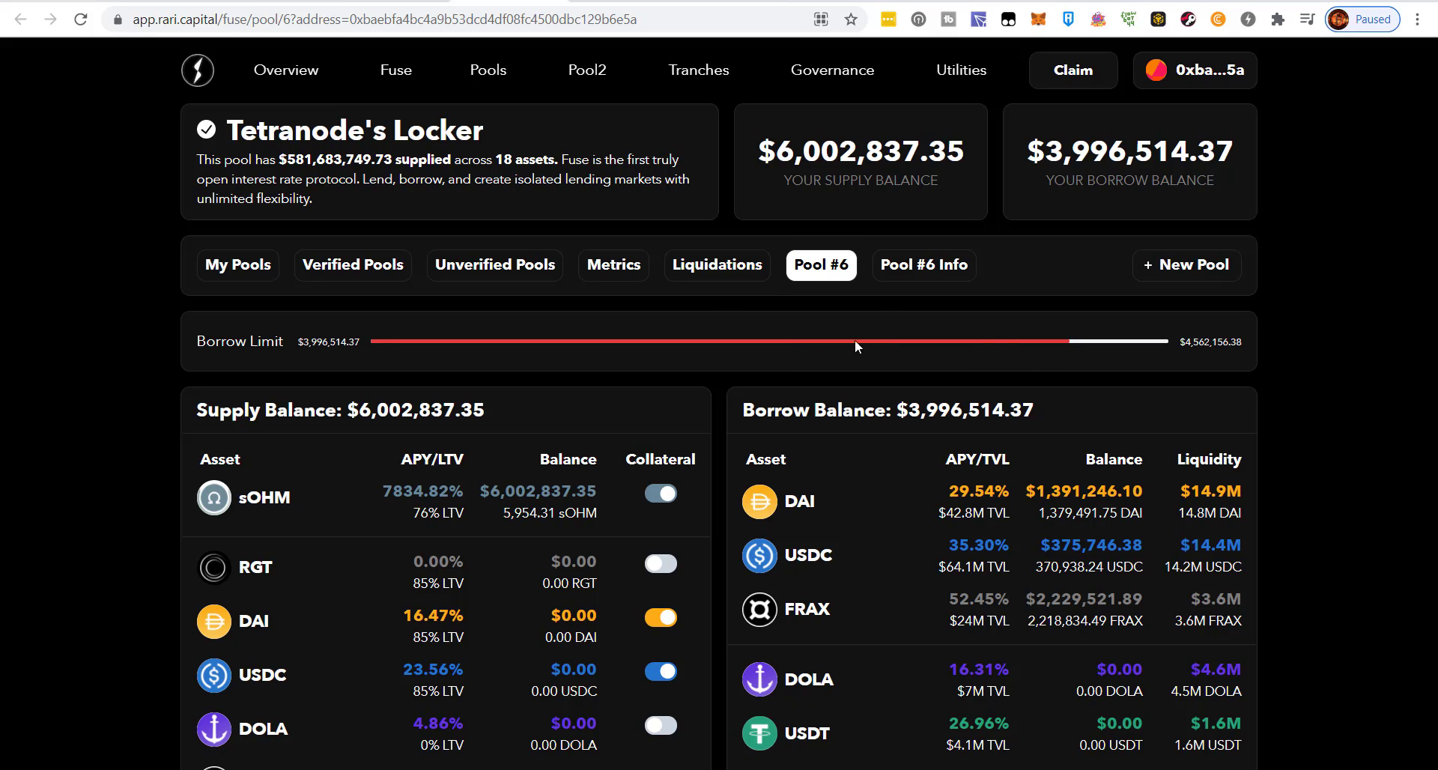
{"action": "mouse_move", "coordinate": [836, 341]}
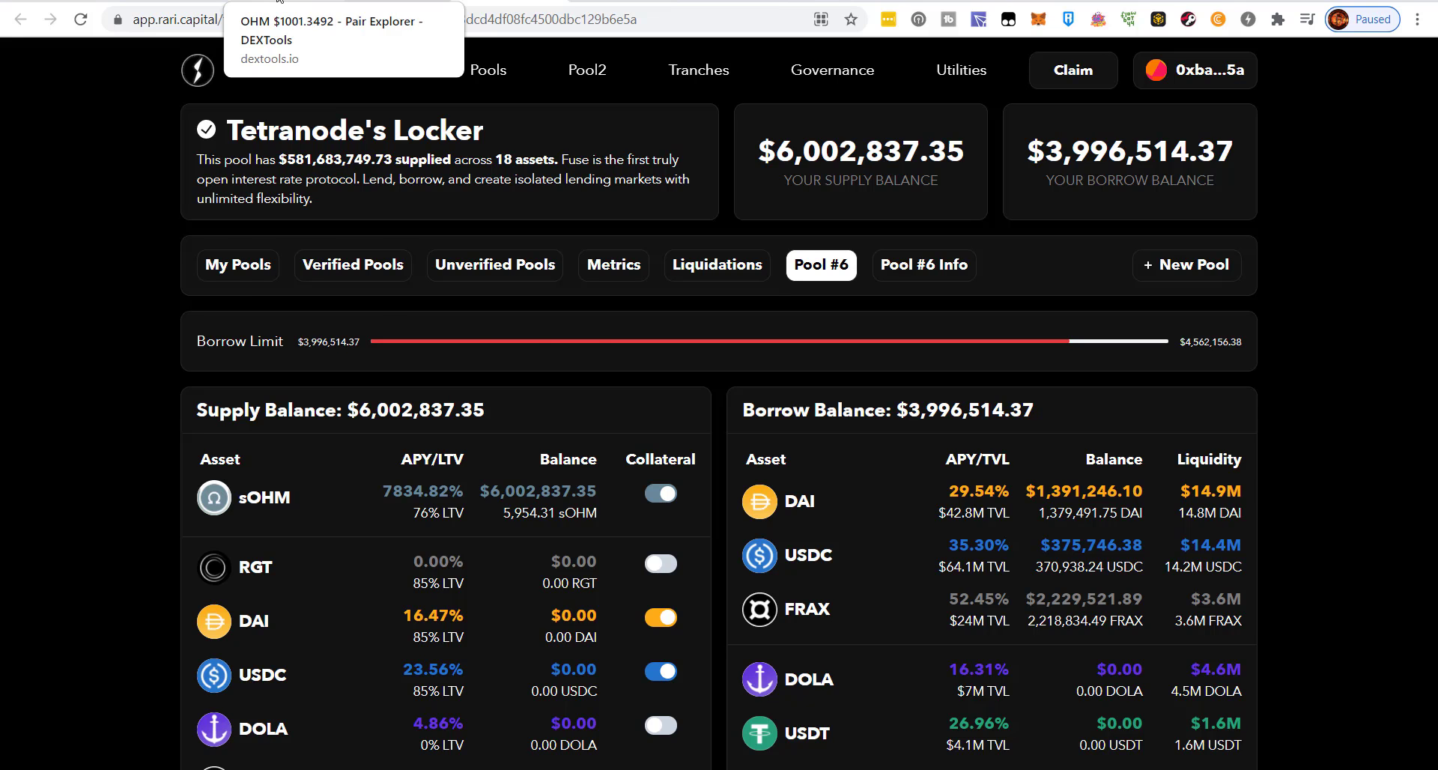
Check the live OHM price on DEXTools against the inputs of the staking calculator spreadsheet
{"action": "left_click", "coordinate": [279, 1]}
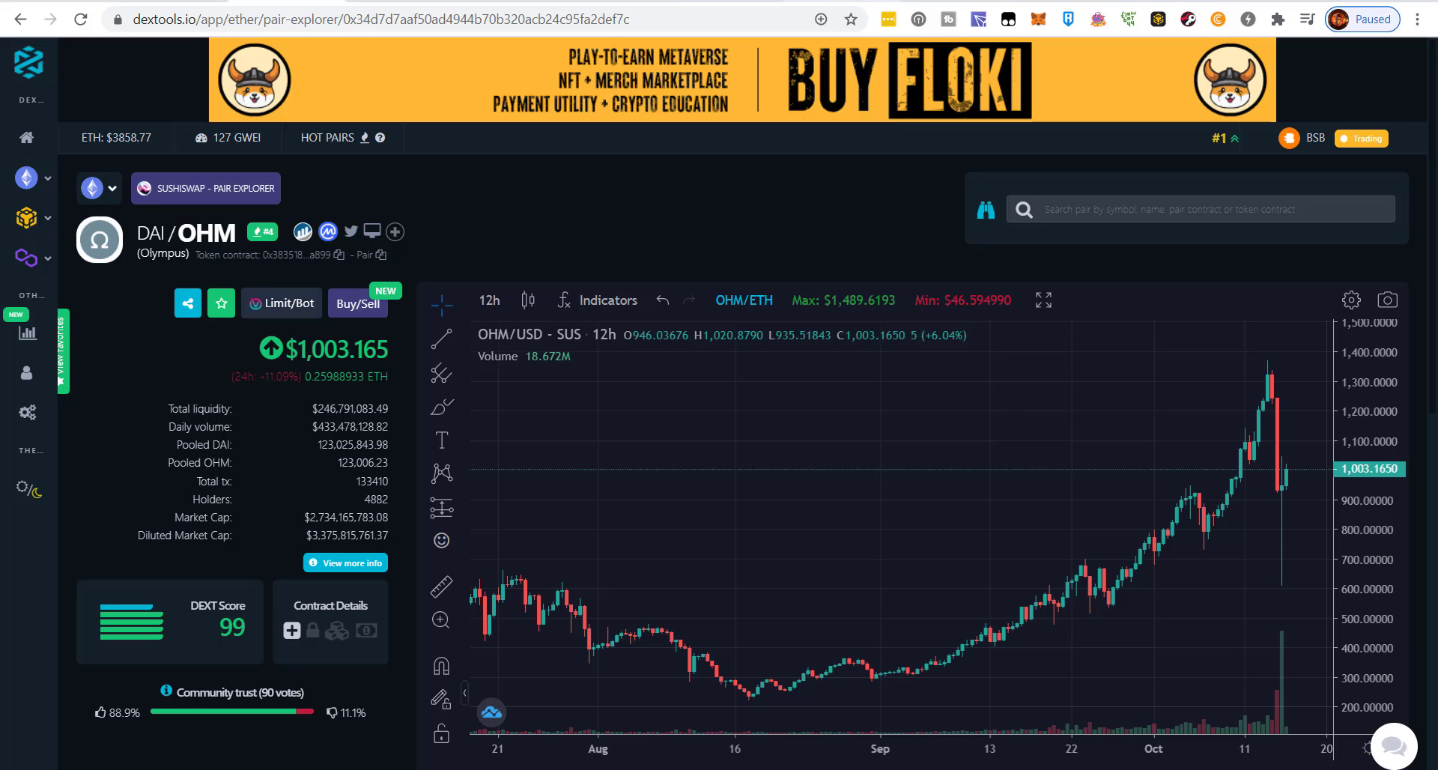
{"action": "left_click", "coordinate": [840, 1]}
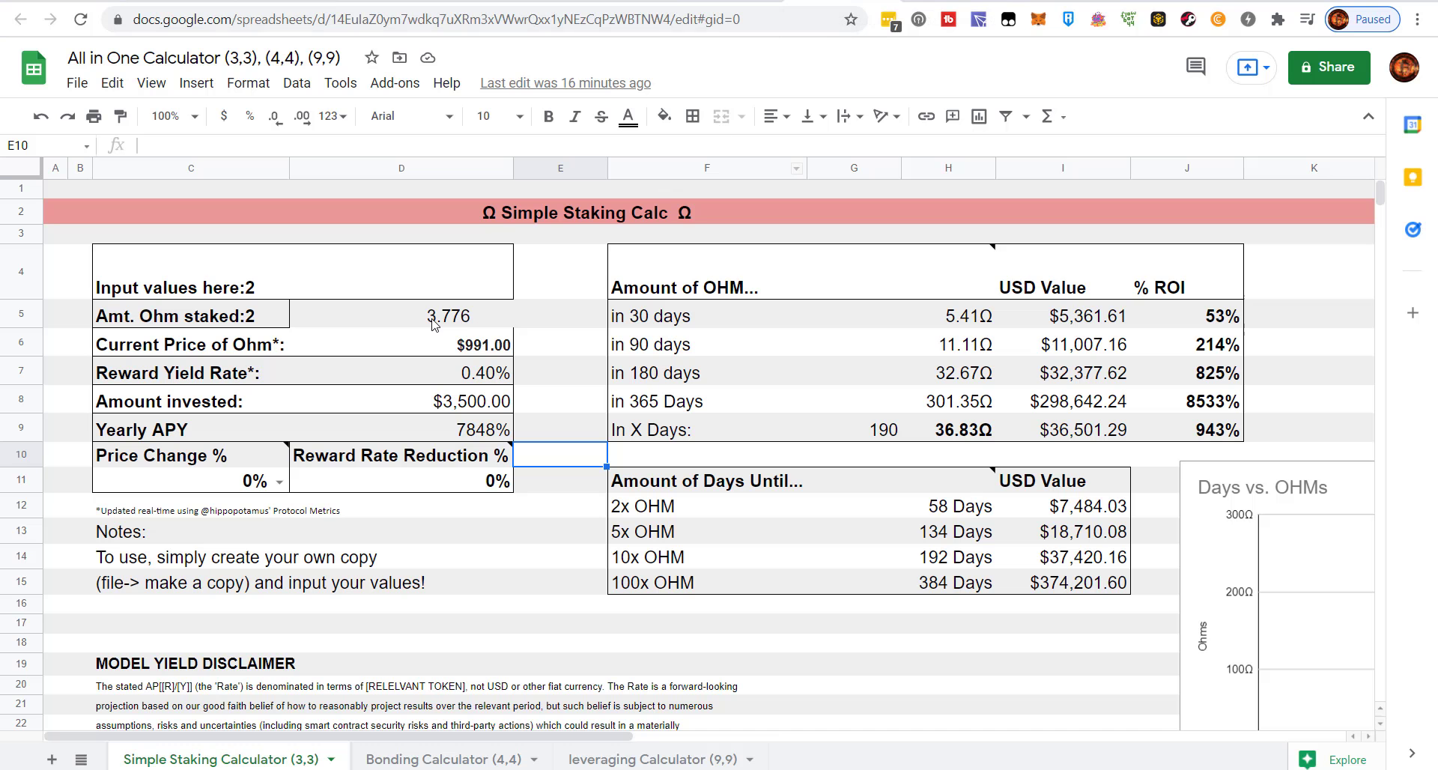
{"action": "left_click", "coordinate": [303, 1]}
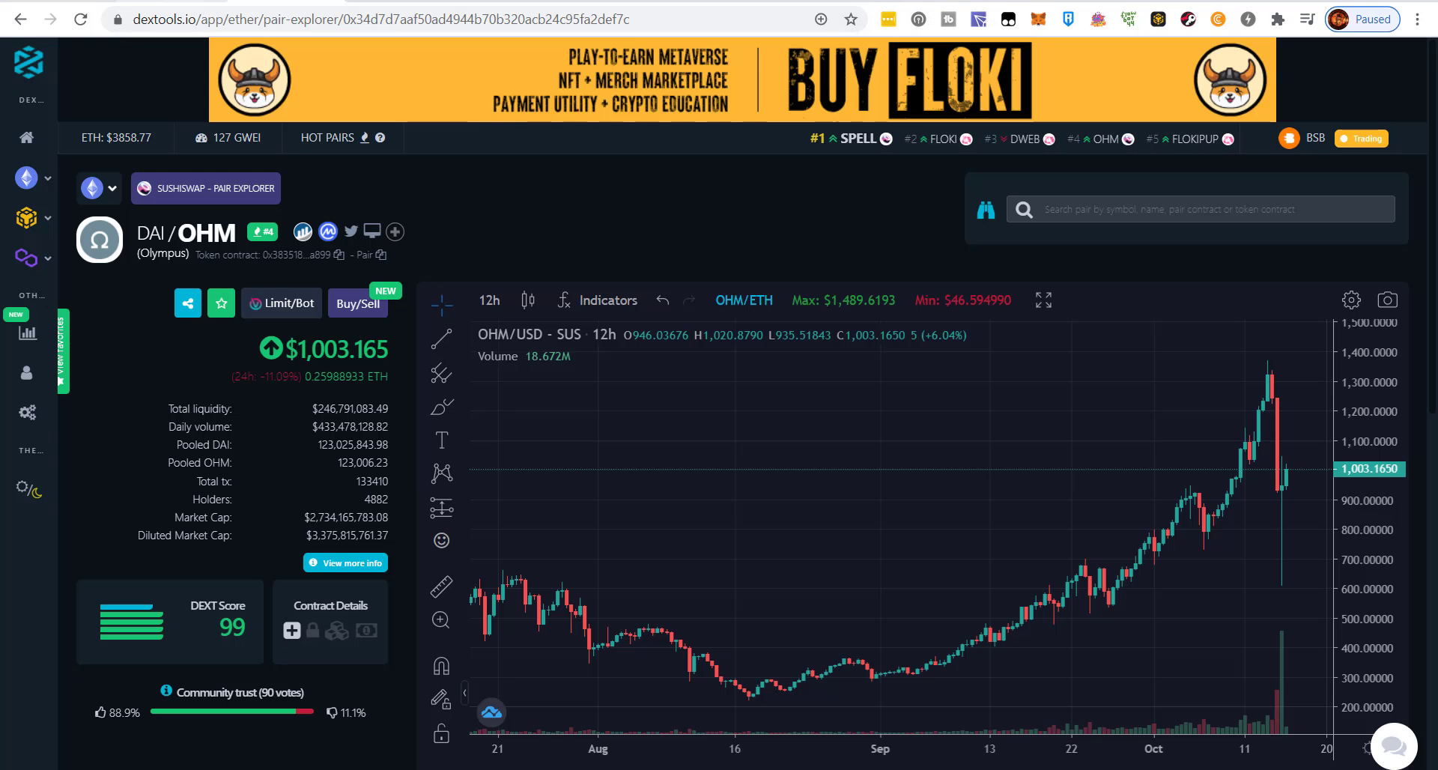
Refresh the Olympus staking page and highlight the Next Reward Amount and Next Reward Yield figures
{"action": "left_click", "coordinate": [178, 1]}
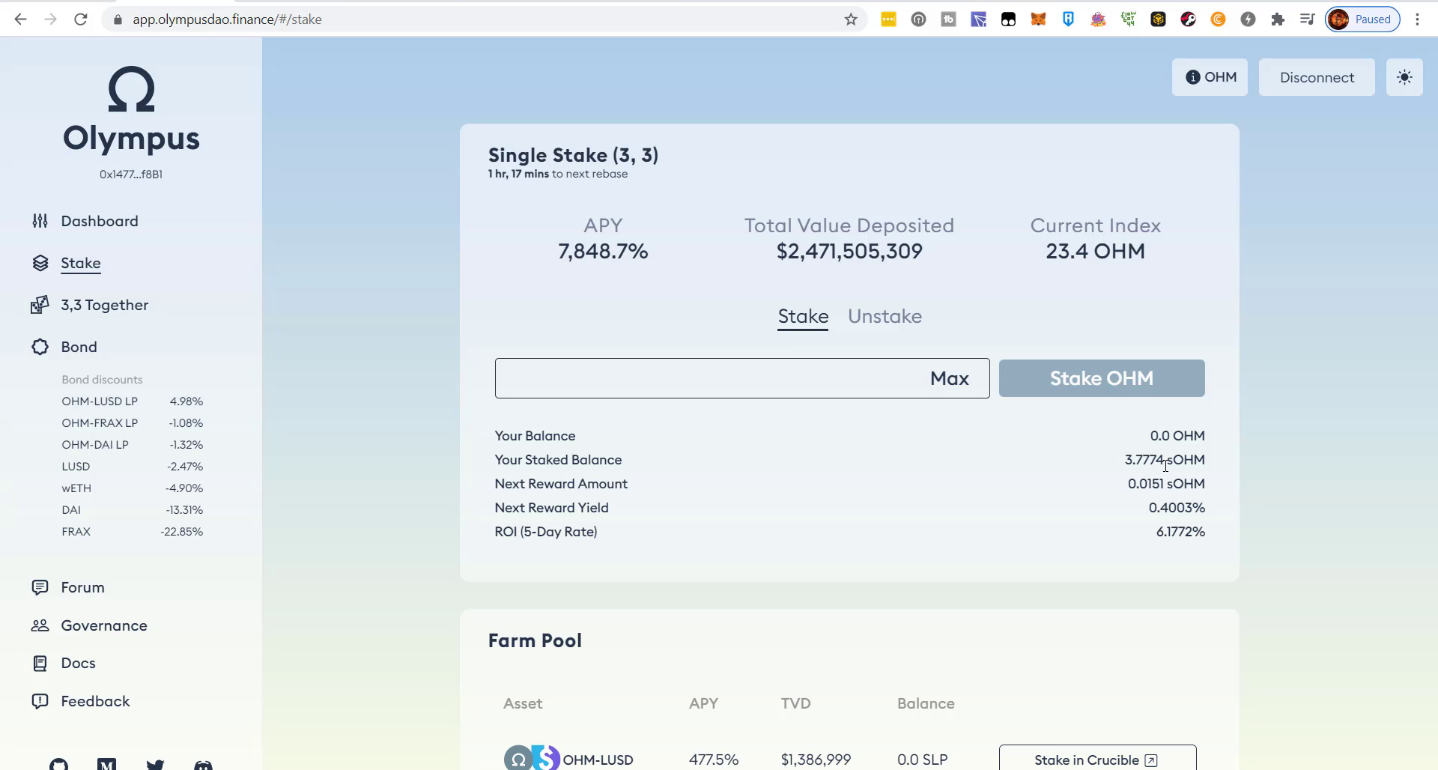
{"action": "key", "text": "F5"}
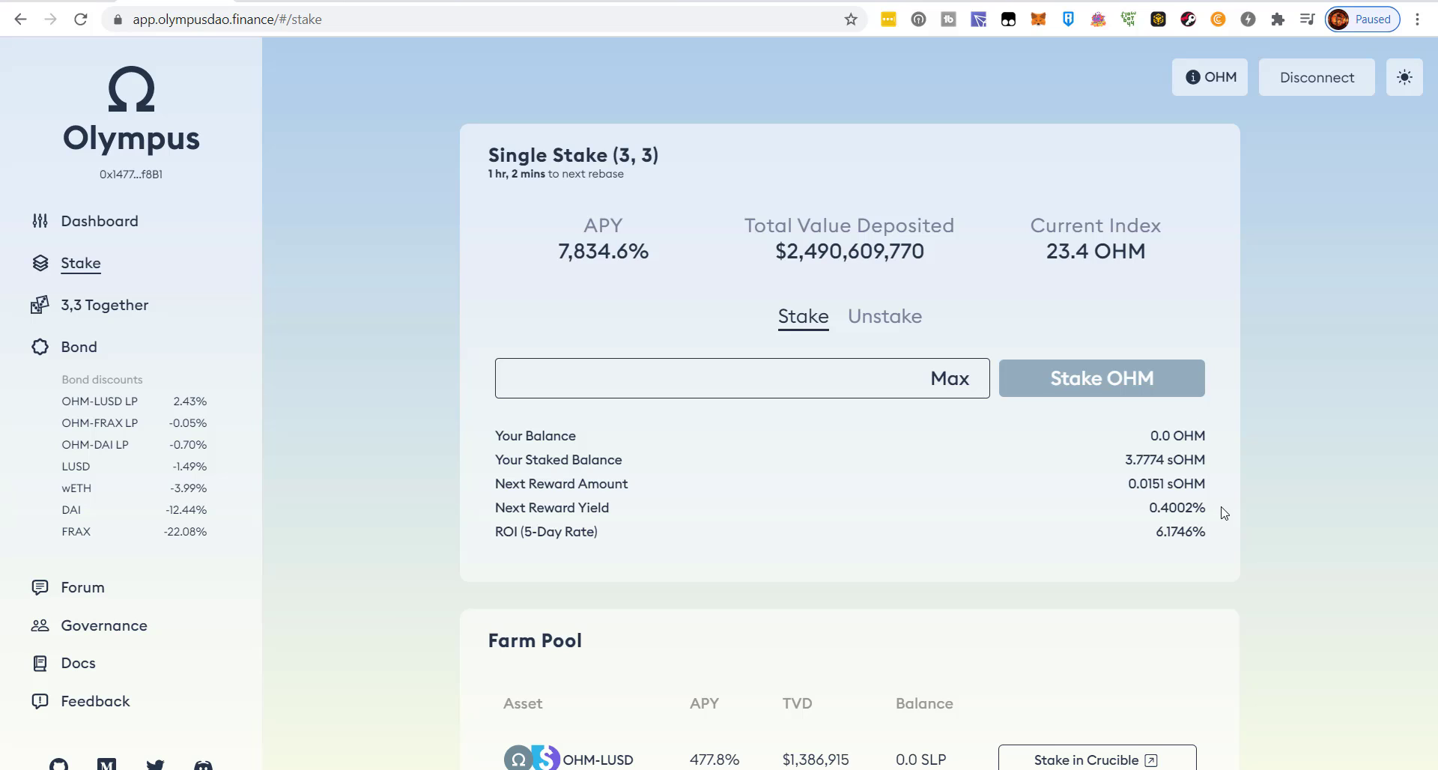
{"action": "left_click_drag", "start_coordinate": [1222, 508], "coordinate": [1154, 514]}
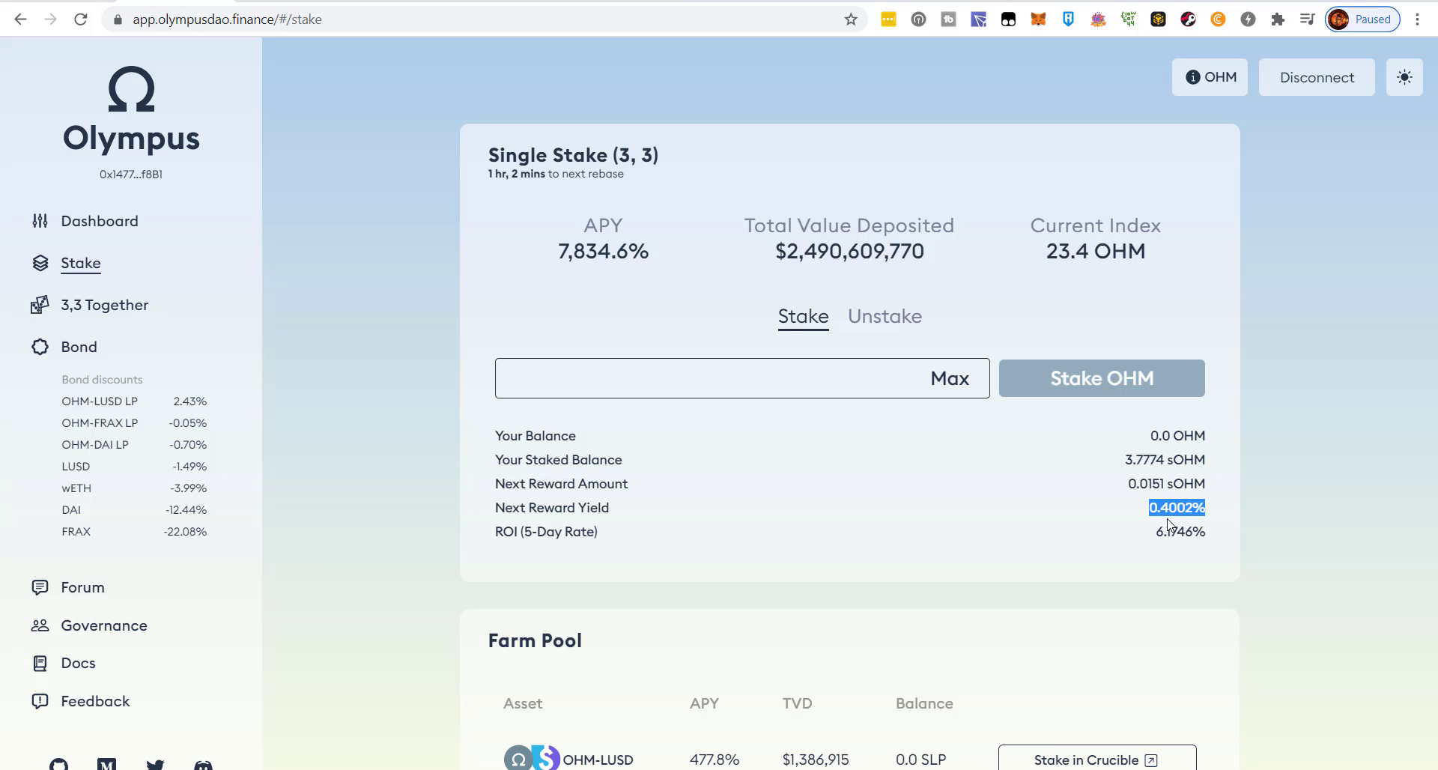
{"action": "left_click", "coordinate": [1143, 483]}
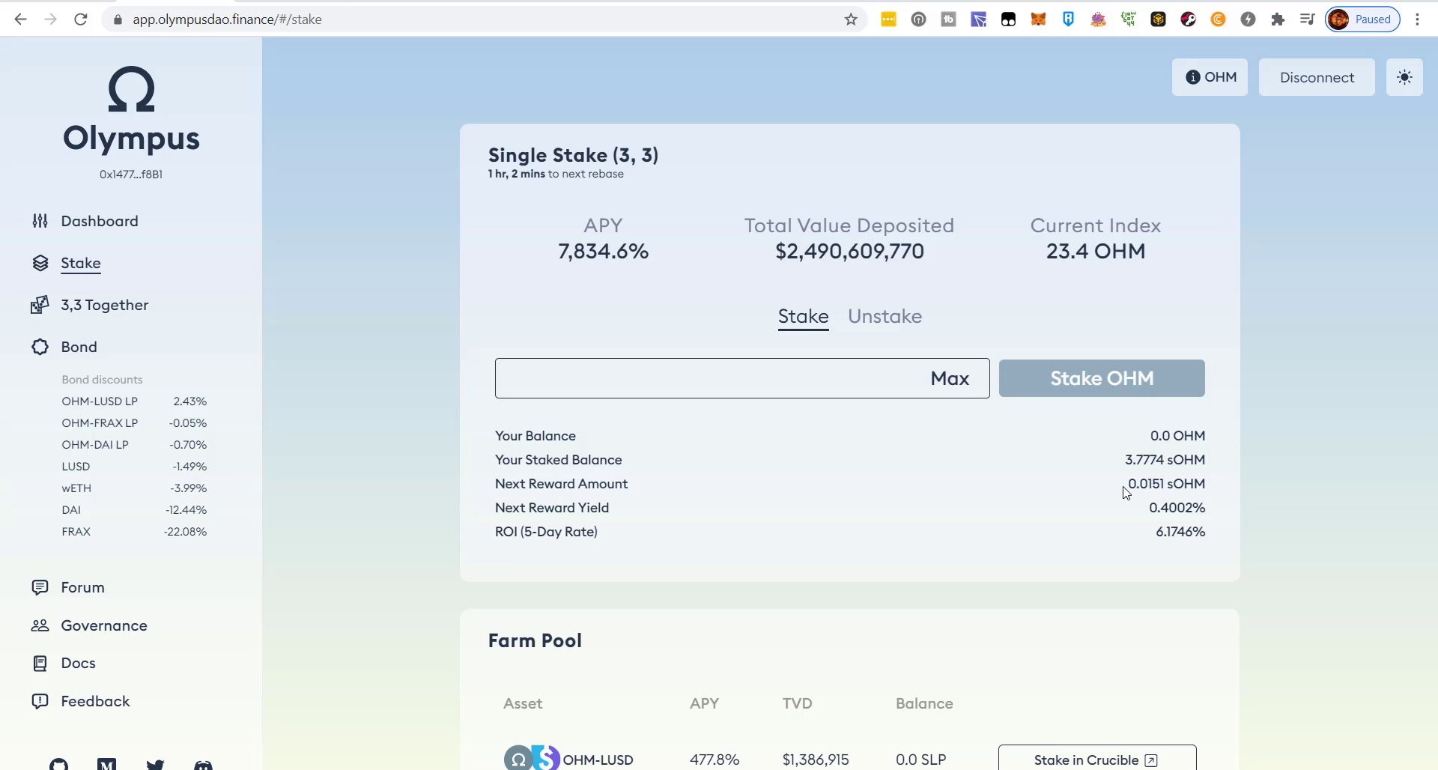
{"action": "left_click_drag", "start_coordinate": [1127, 483], "coordinate": [1209, 498]}
{"action": "left_click", "coordinate": [1209, 498]}
{"action": "left_click_drag", "start_coordinate": [1207, 515], "coordinate": [1153, 512]}
Look up the OHM price on DEXTools and set the Current Price of Ohm in the staking calculator to 1003
{"action": "key", "text": "ctrl+Tab"}
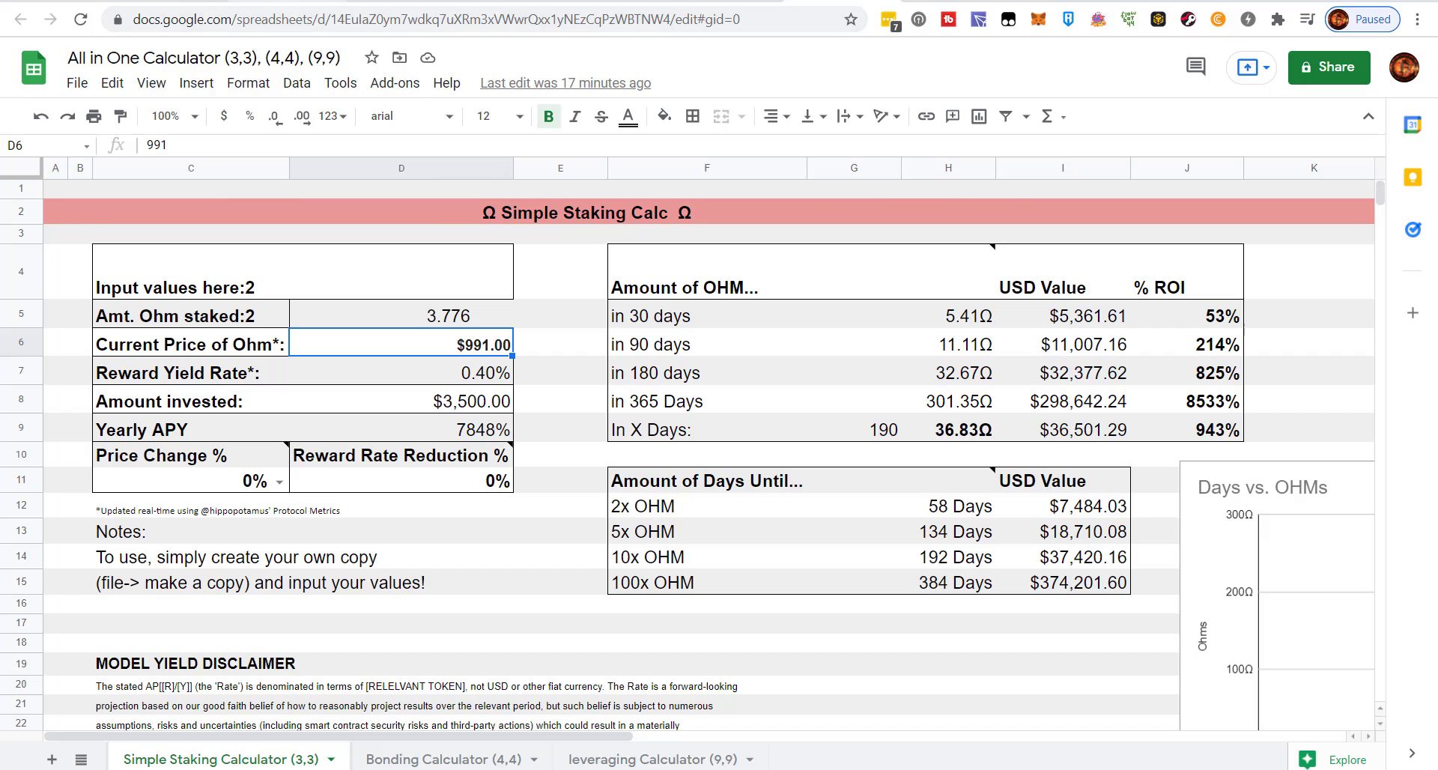
{"action": "key", "text": "ctrl+Tab"}
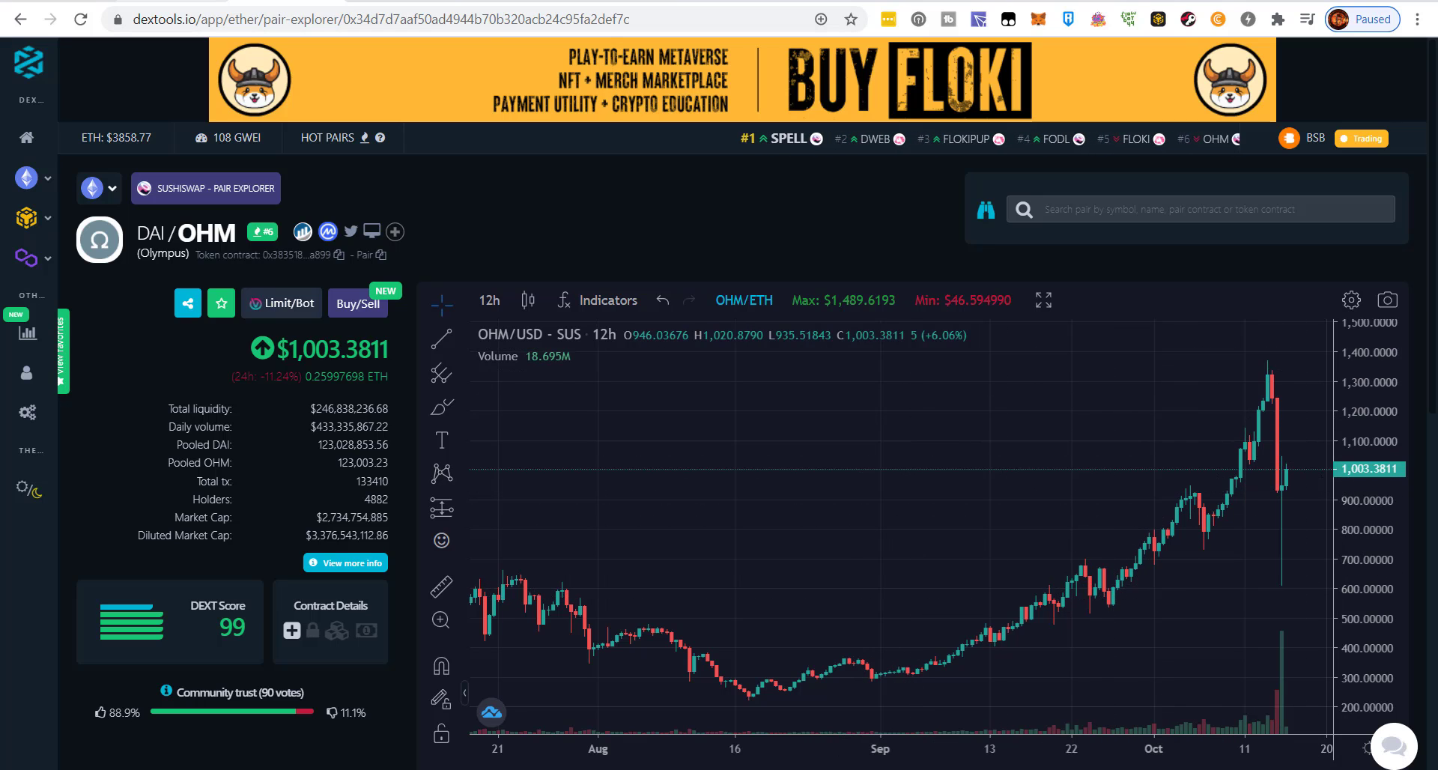
{"action": "left_click", "coordinate": [840, 2]}
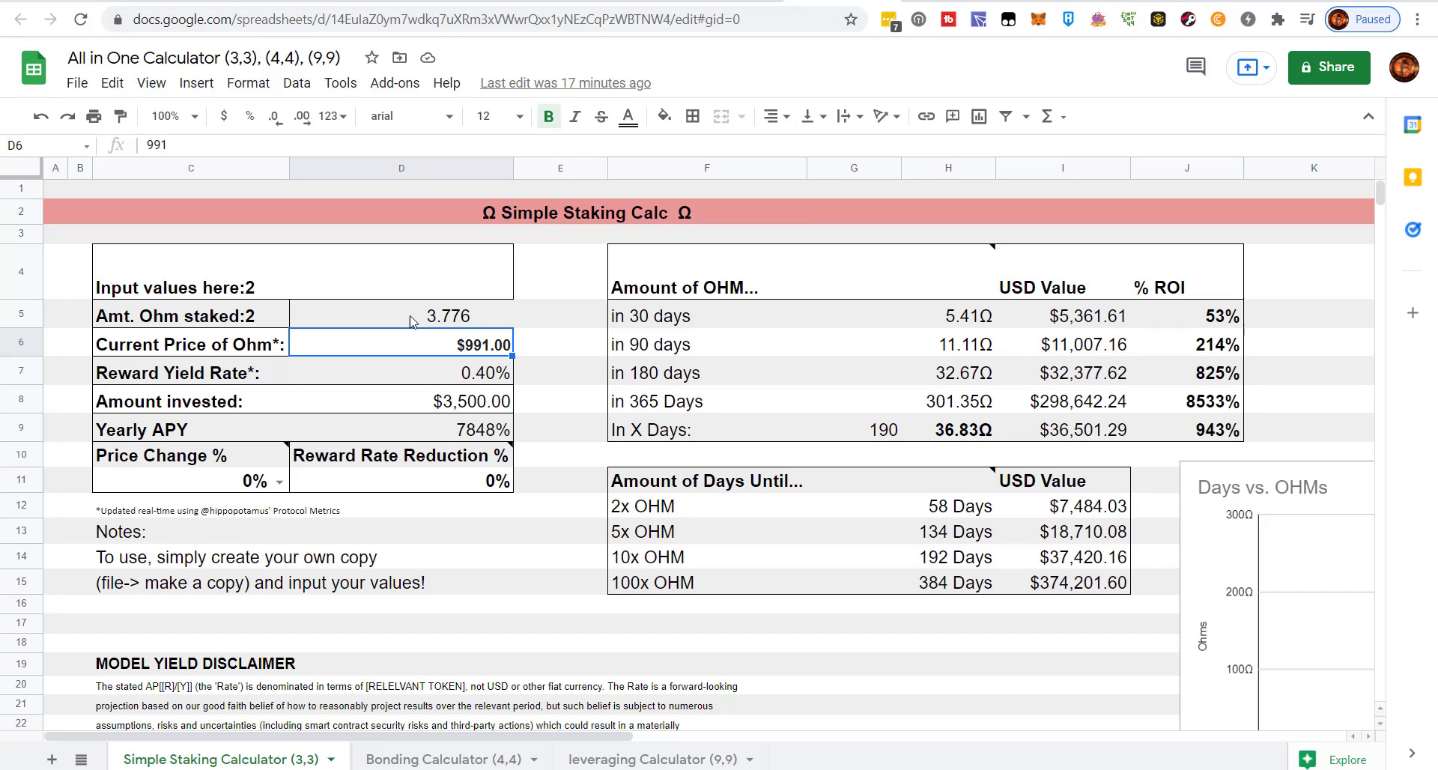
{"action": "type", "text": "1003"}
{"action": "key", "text": "Return"}
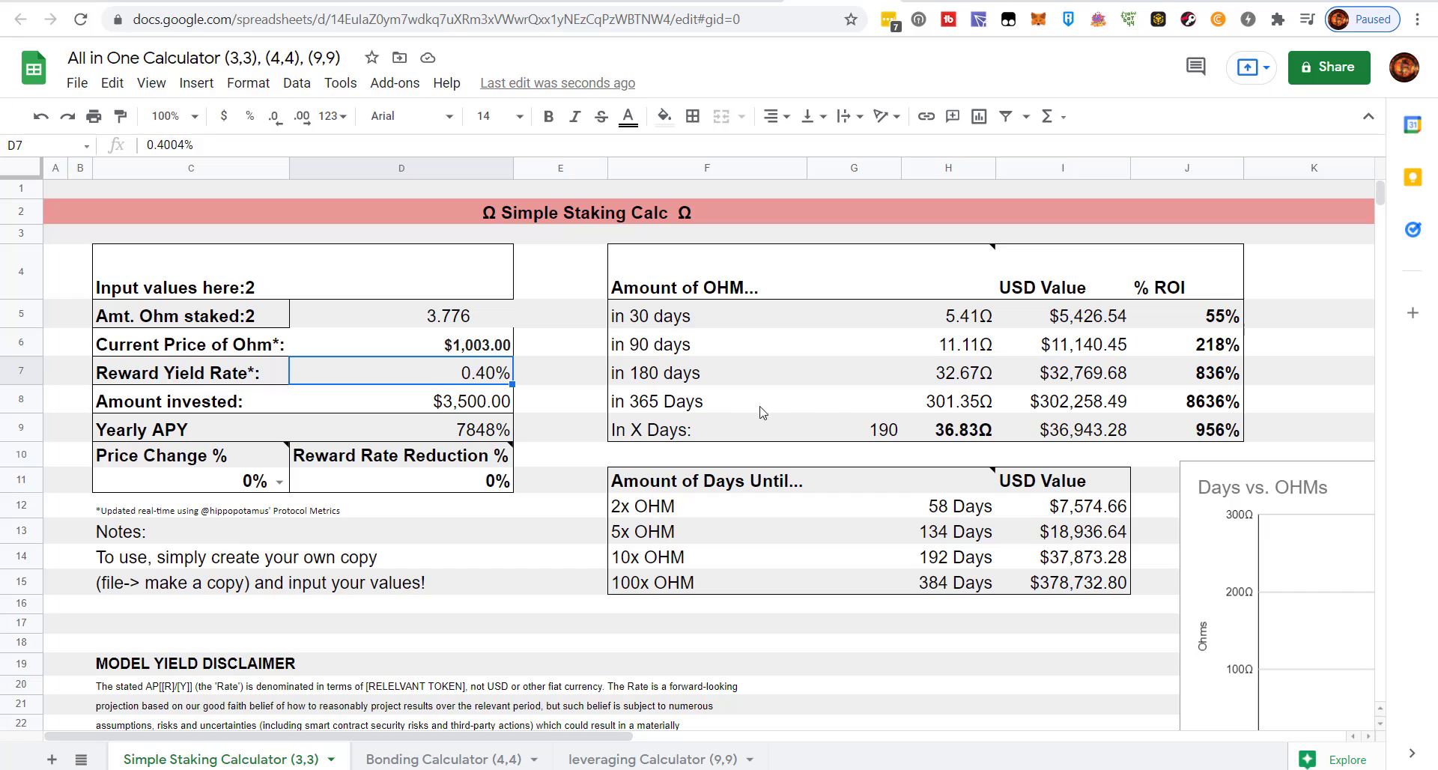
{"action": "left_click", "coordinate": [945, 413]}
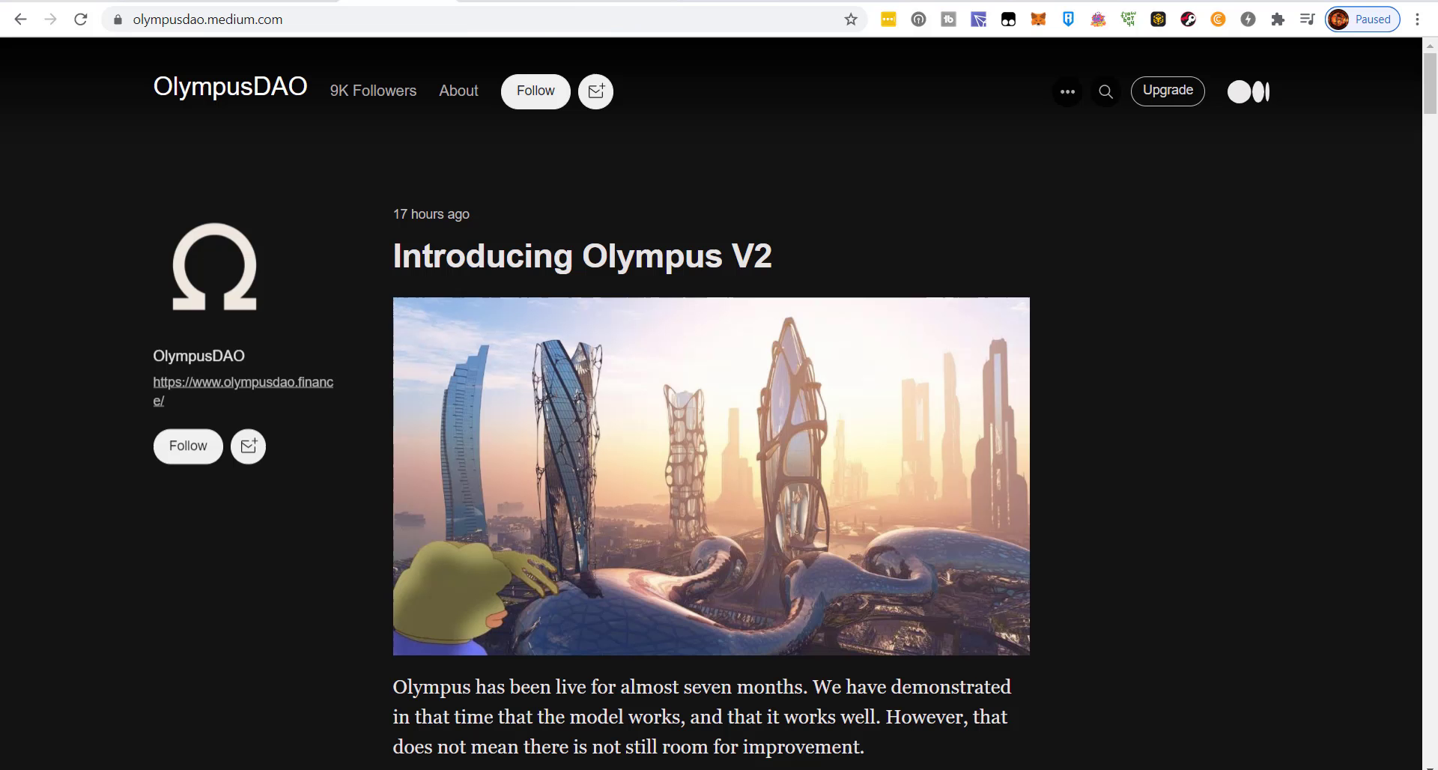
Switch to the OlympusDAO Medium blog and highlight the article title "Introducing Olympus V2"
{"action": "left_click", "coordinate": [411, 1]}
{"action": "left_click_drag", "start_coordinate": [794, 263], "coordinate": [398, 264]}
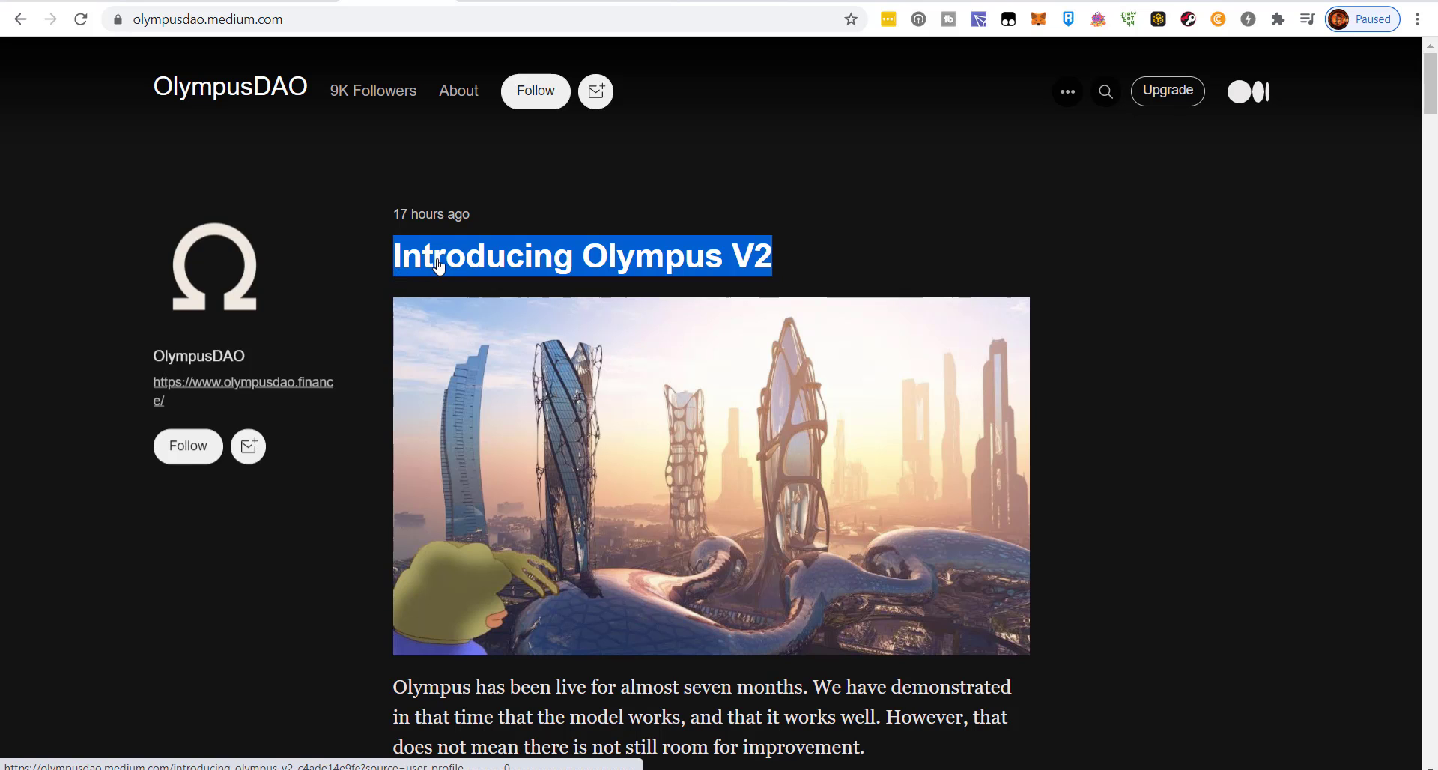
On the 1inch swap page, choose the Ethereum network and open the destination token selection
{"action": "left_click", "coordinate": [201, 3]}
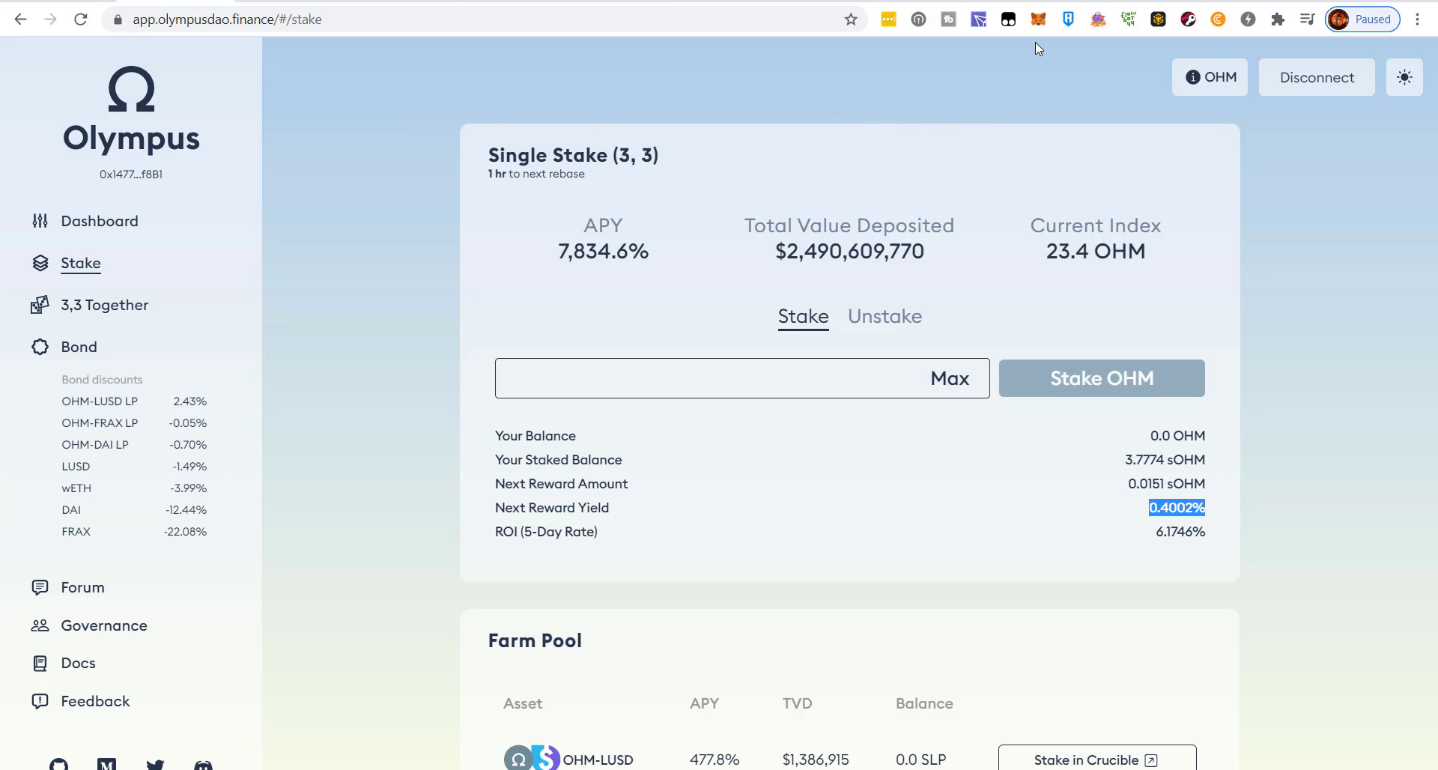
{"action": "key", "text": "ctrl+Tab"}
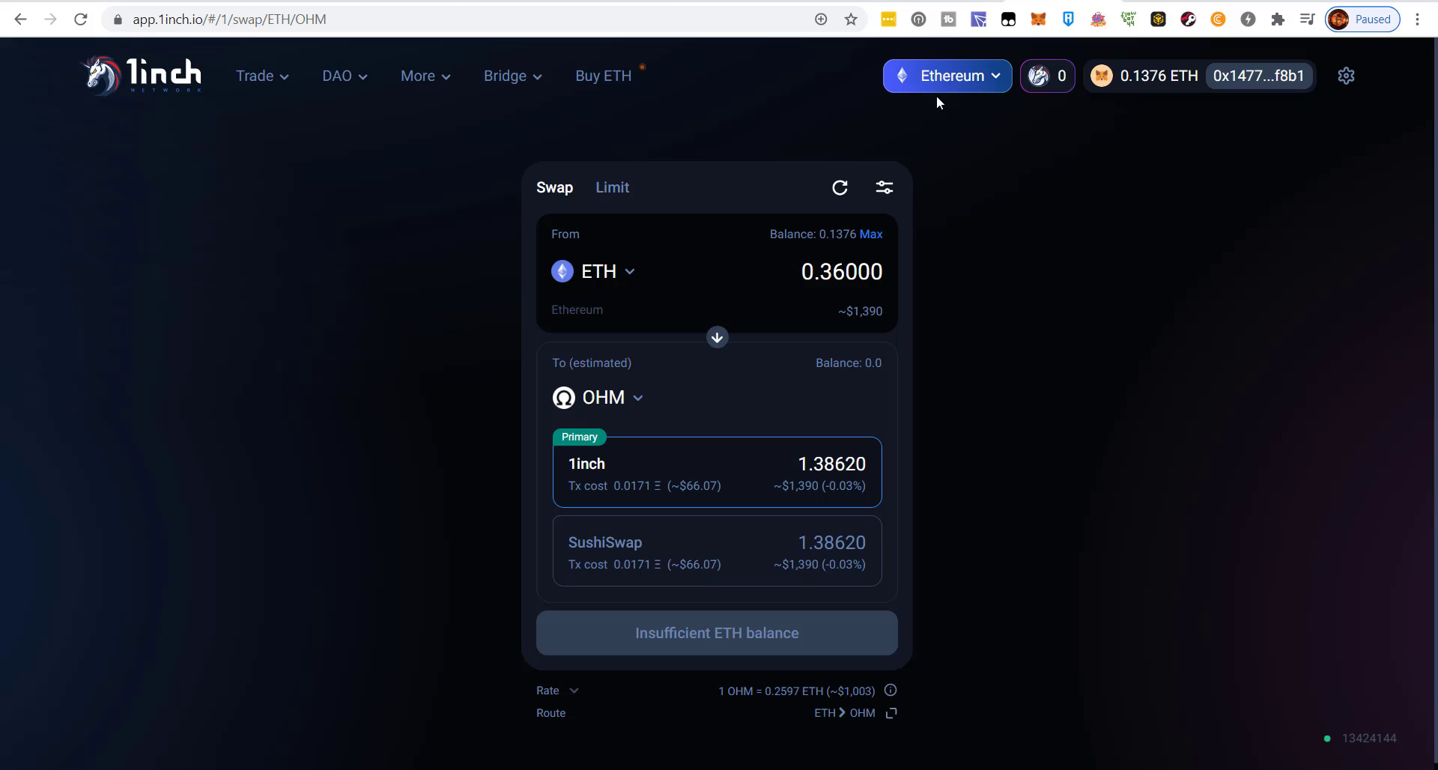
{"action": "left_click", "coordinate": [987, 80]}
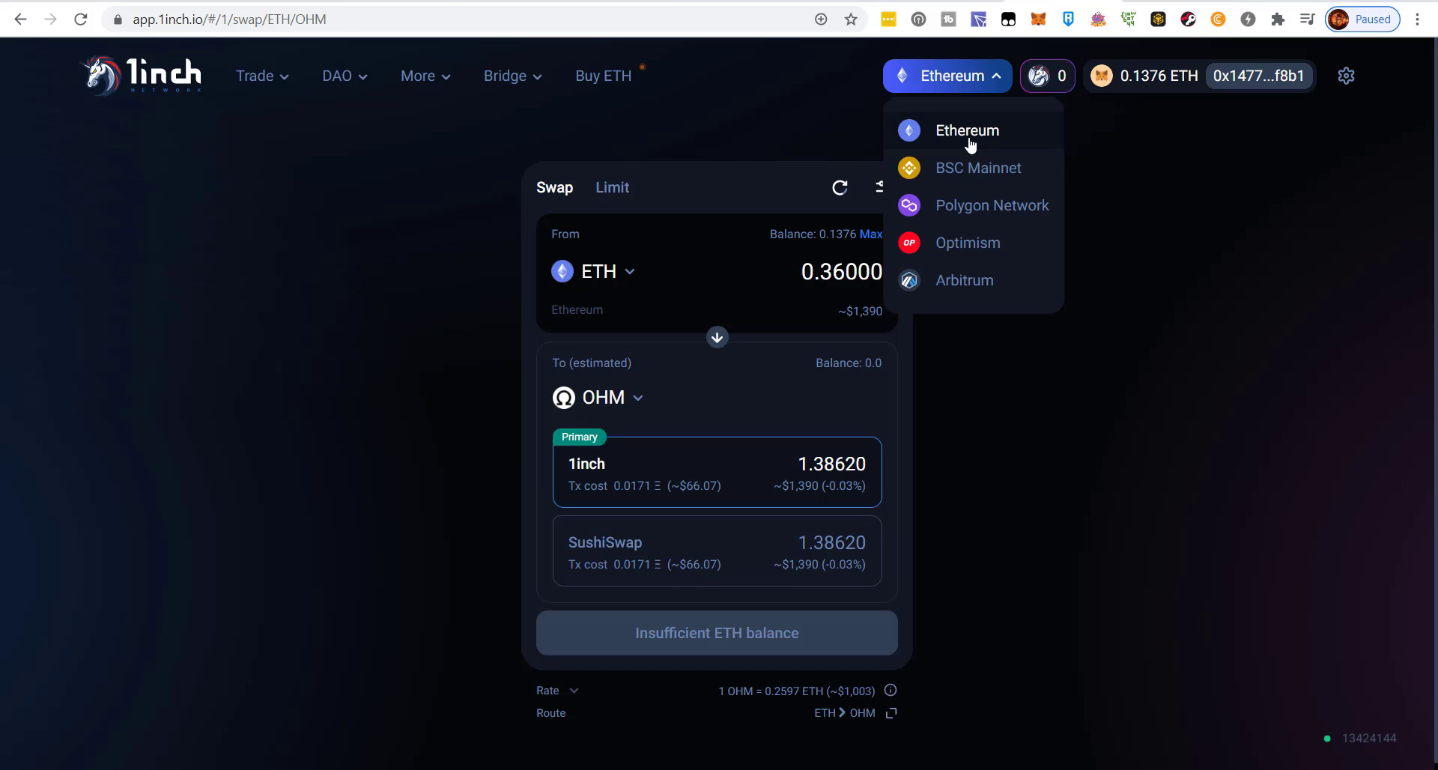
{"action": "left_click", "coordinate": [955, 140]}
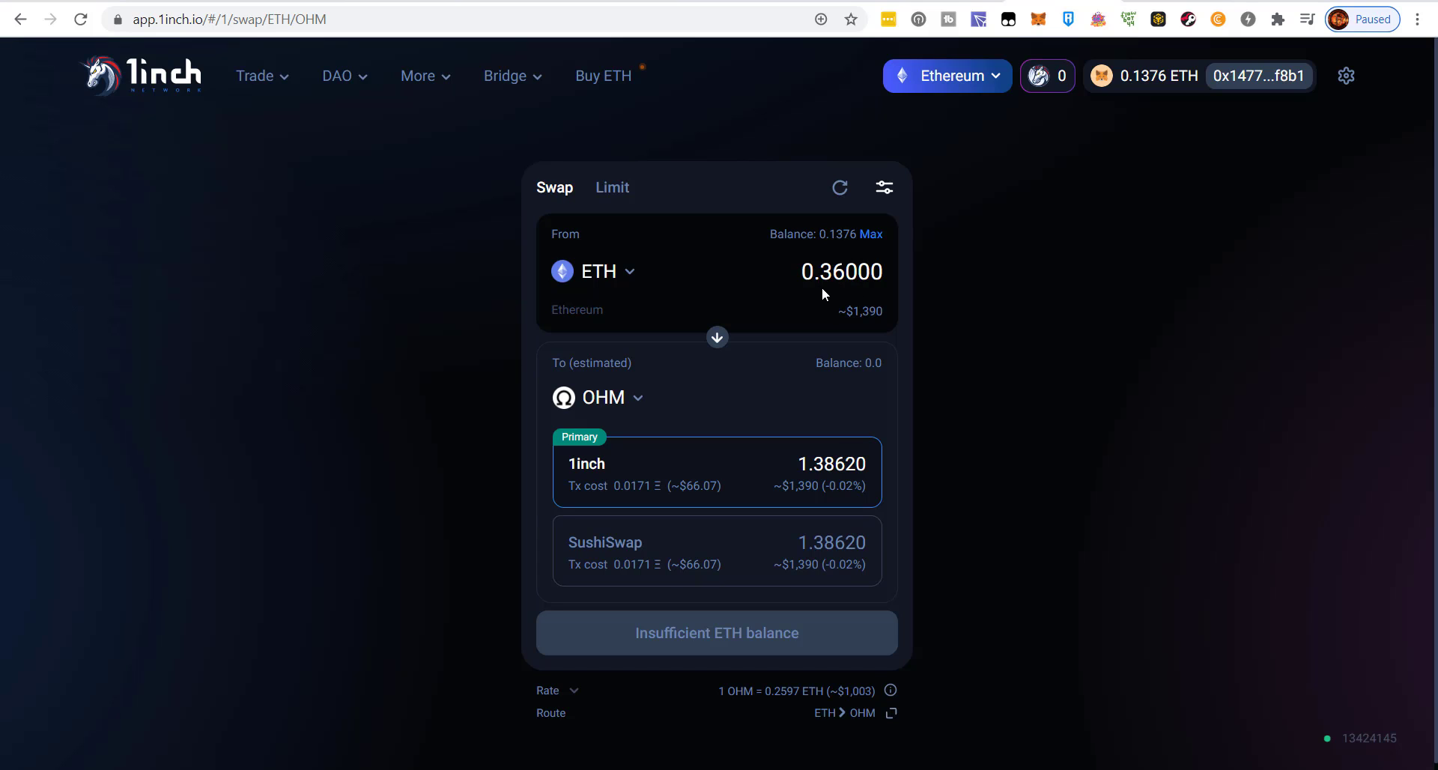
{"action": "left_click", "coordinate": [629, 405]}
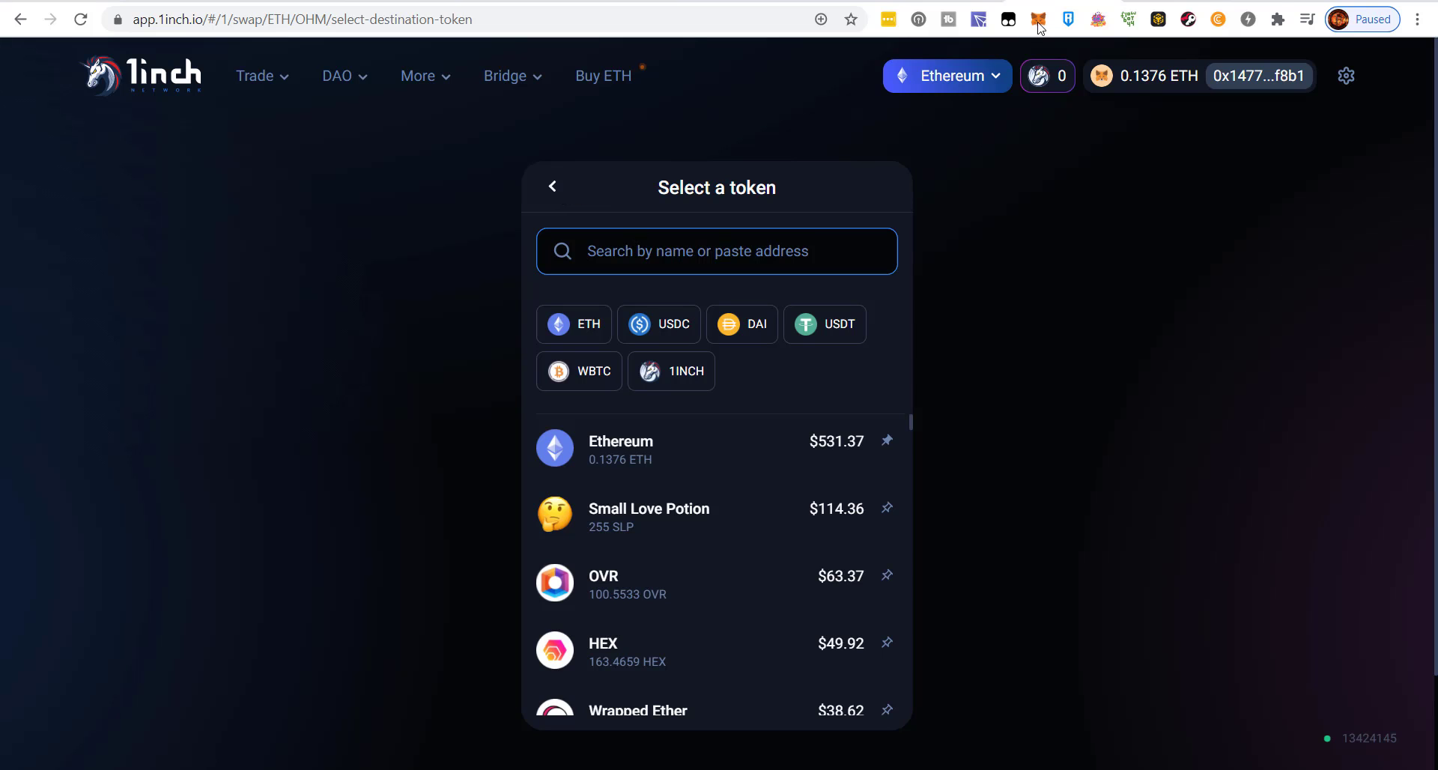
Search Etherscan for OHM and open the Olympus (OHM) token page
{"action": "left_click", "coordinate": [945, 1]}
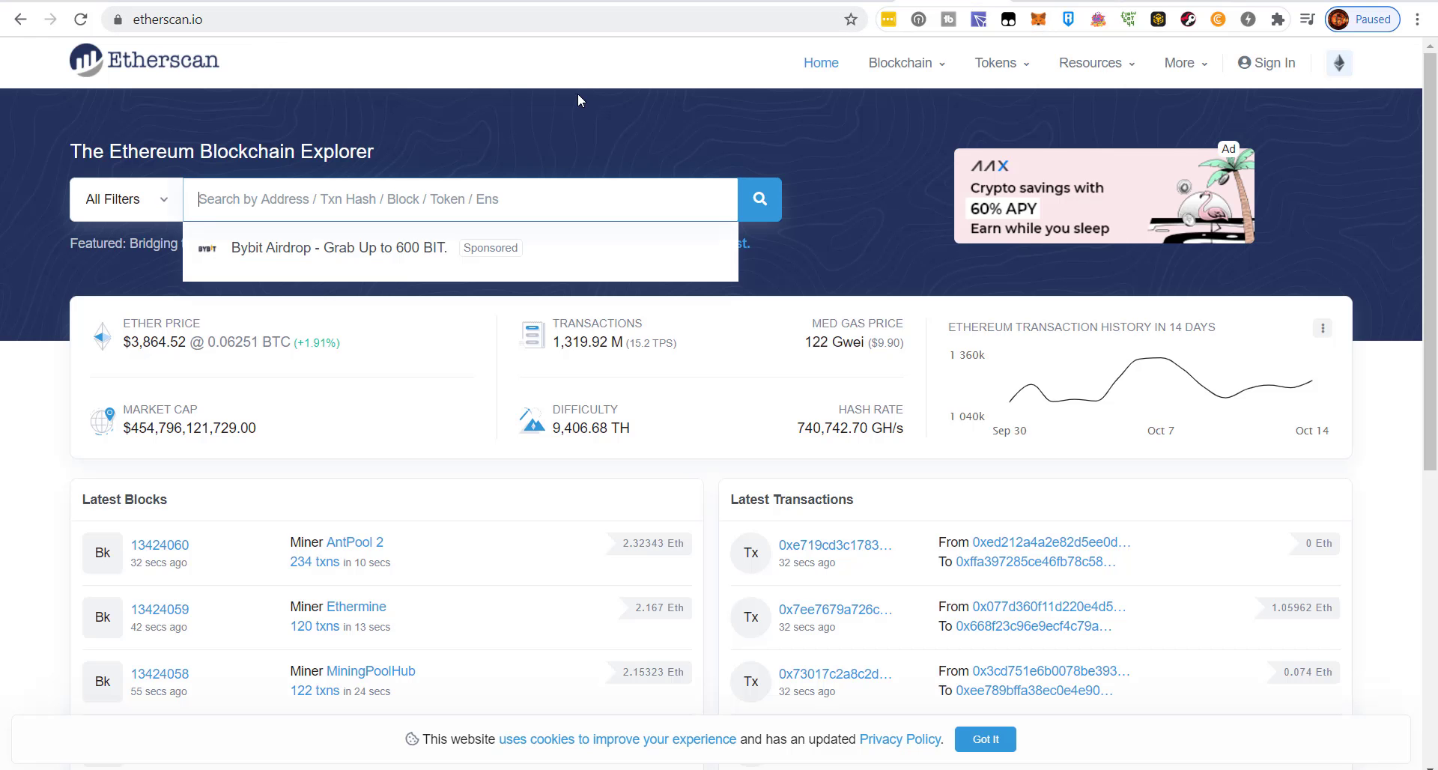
{"action": "type", "text": "OHM"}
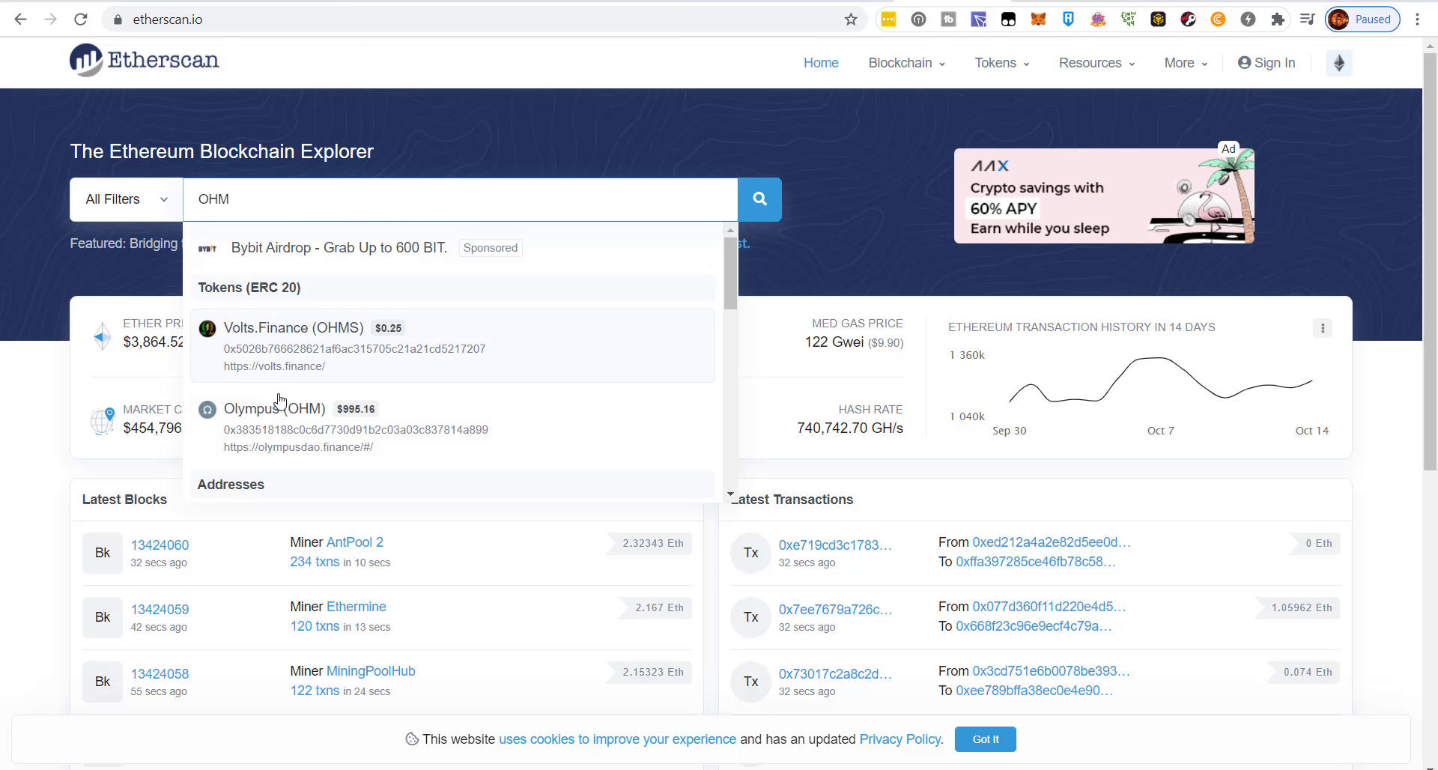
{"action": "left_click", "coordinate": [277, 415]}
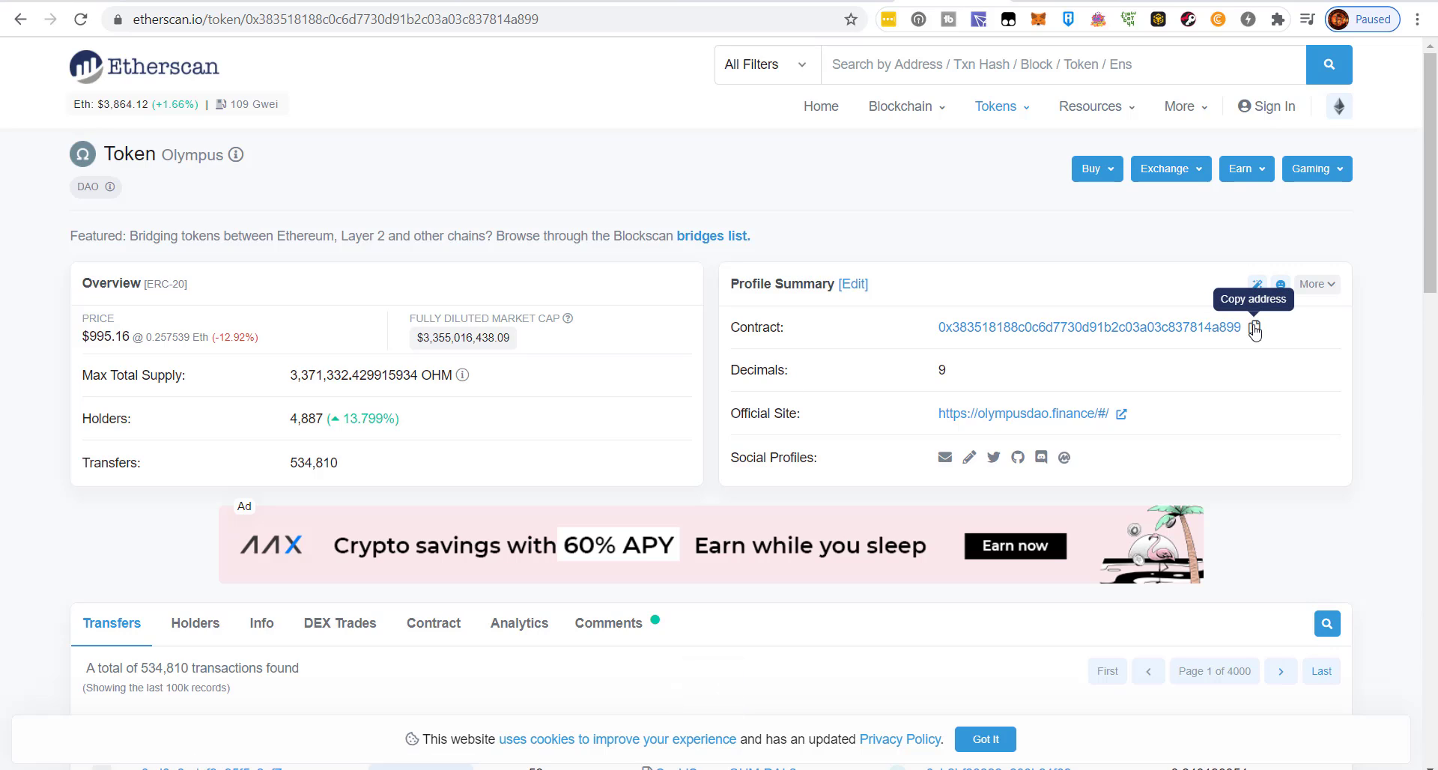
Copy the OHM contract address from Etherscan and use it on 1inch to select Olympus (OHM) as the destination token
{"action": "left_click", "coordinate": [1254, 328]}
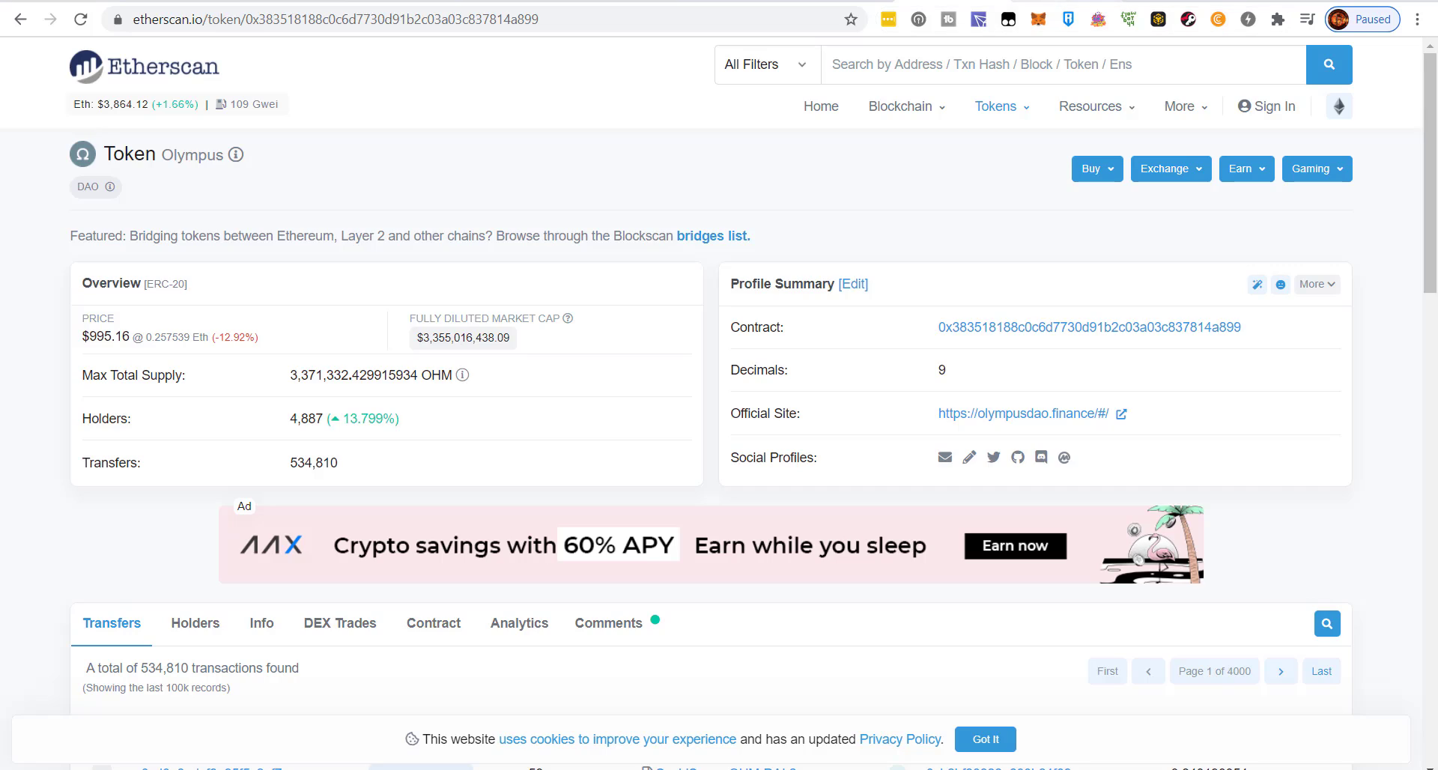
{"action": "left_click", "coordinate": [1065, 5]}
{"action": "right_click", "coordinate": [624, 251]}
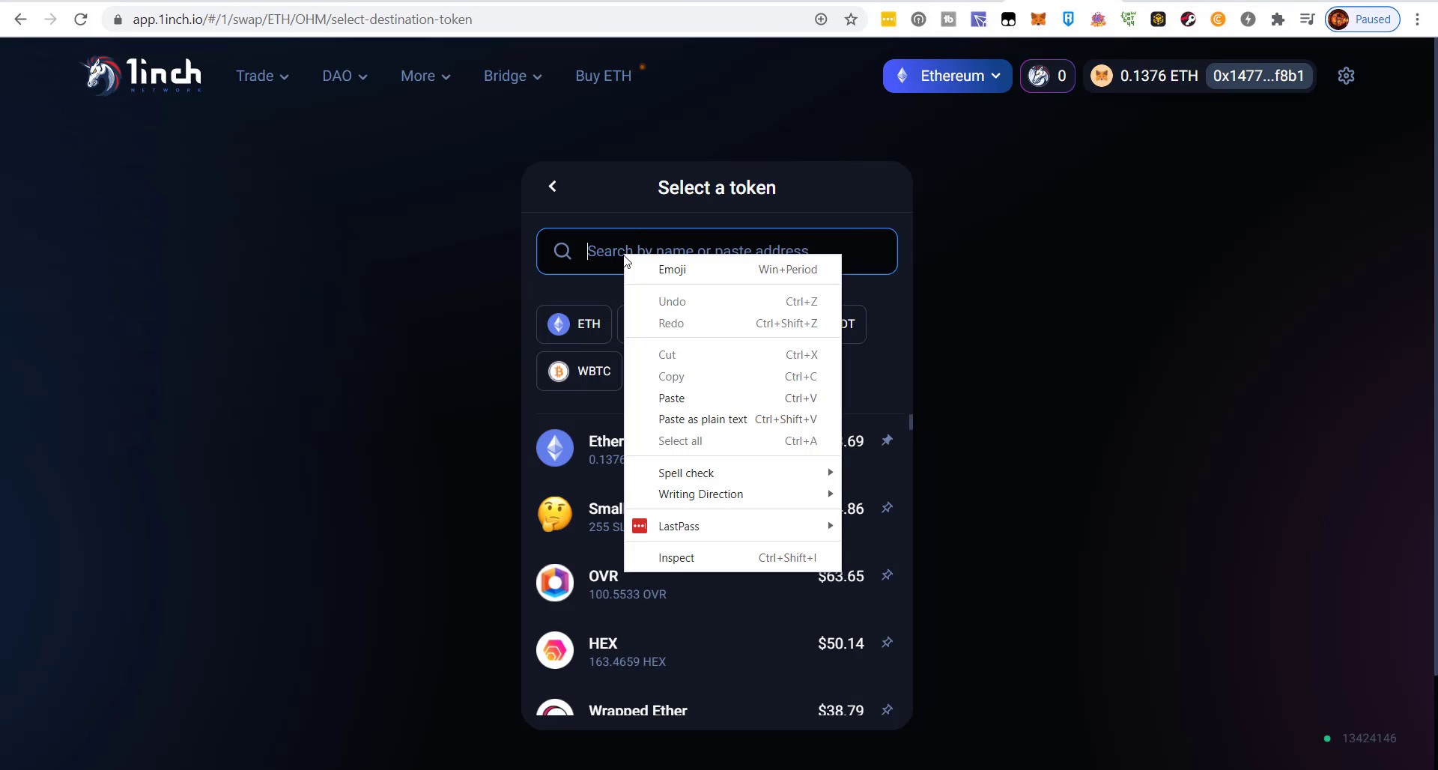
{"action": "left_click", "coordinate": [684, 393]}
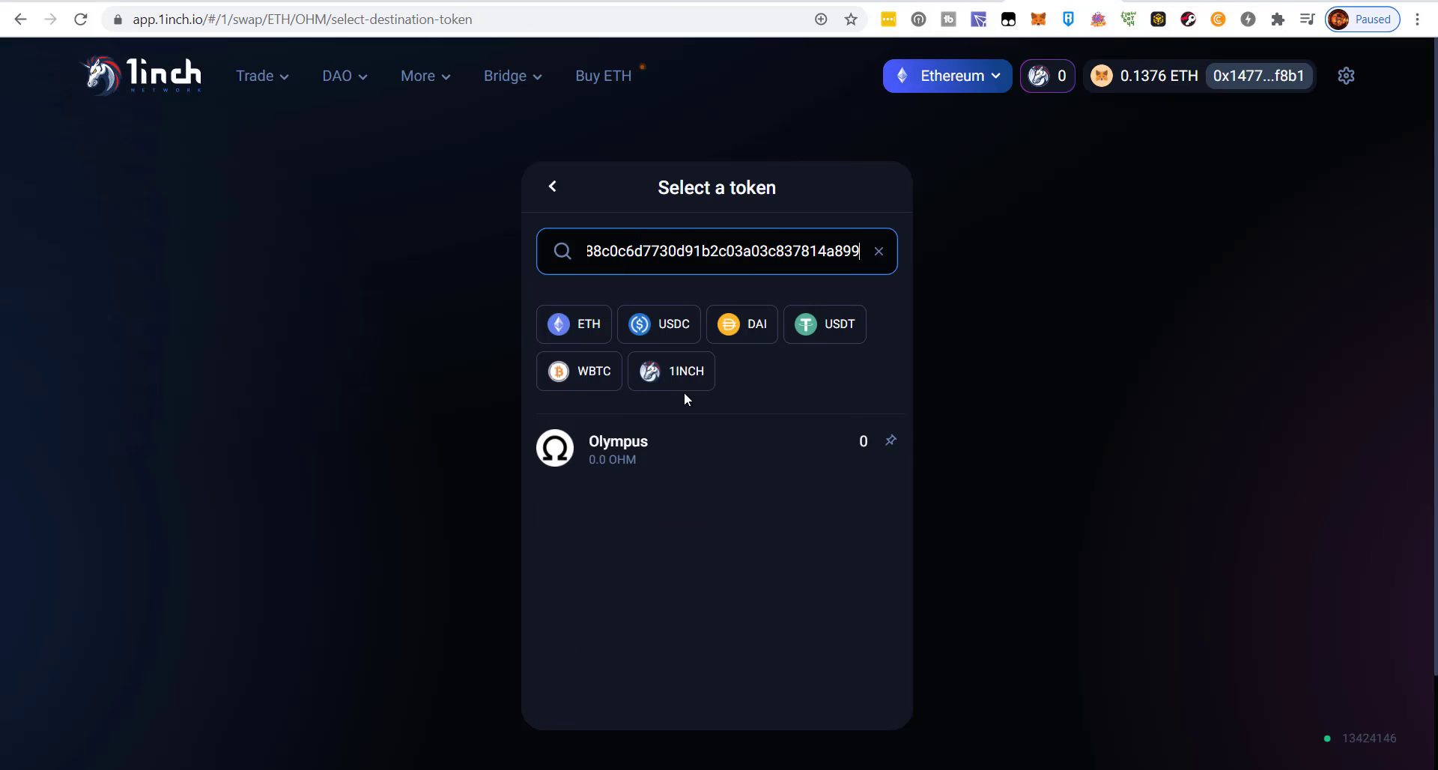
{"action": "left_click", "coordinate": [634, 447]}
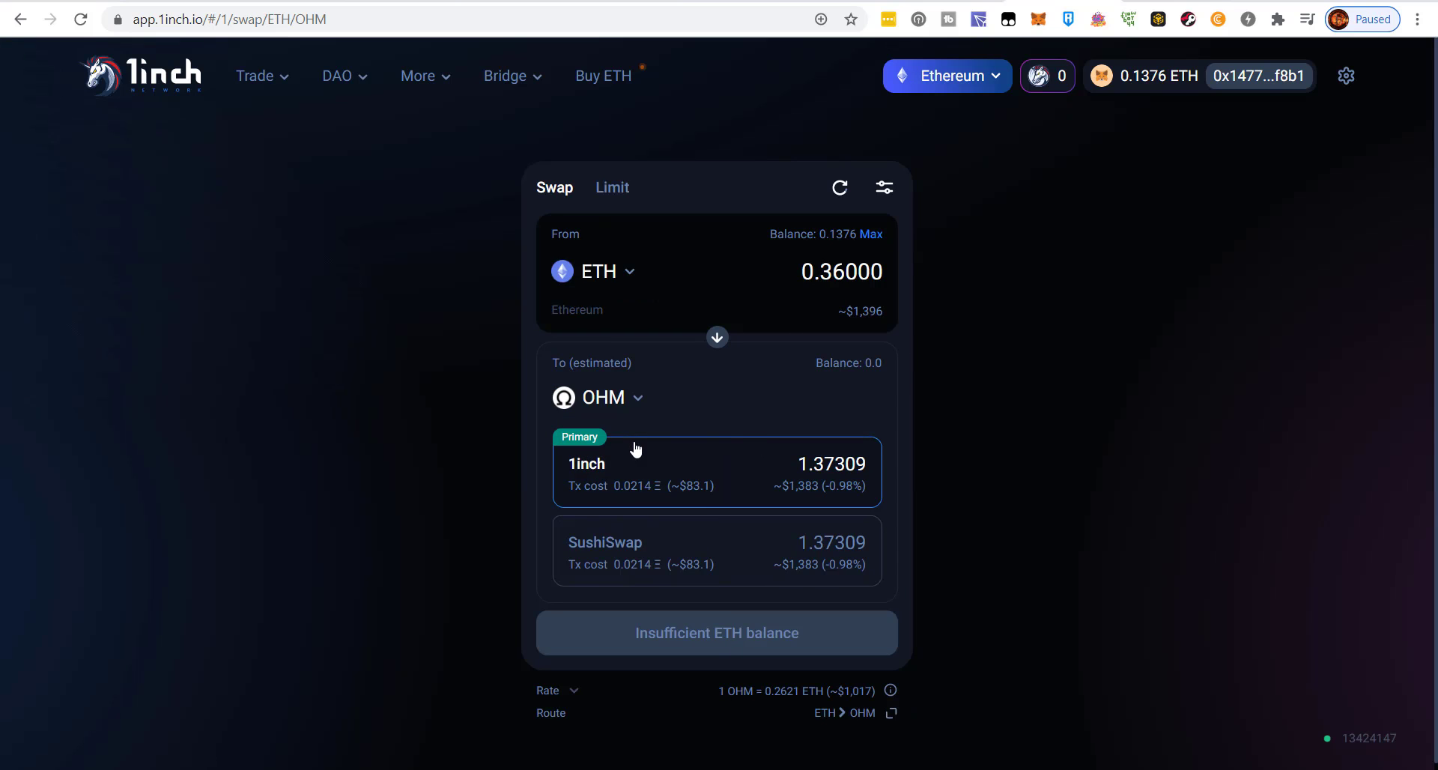
Set the swap amount to the maximum ETH and proceed to the confirmation of the ETH to OHM swap
{"action": "left_click", "coordinate": [870, 235]}
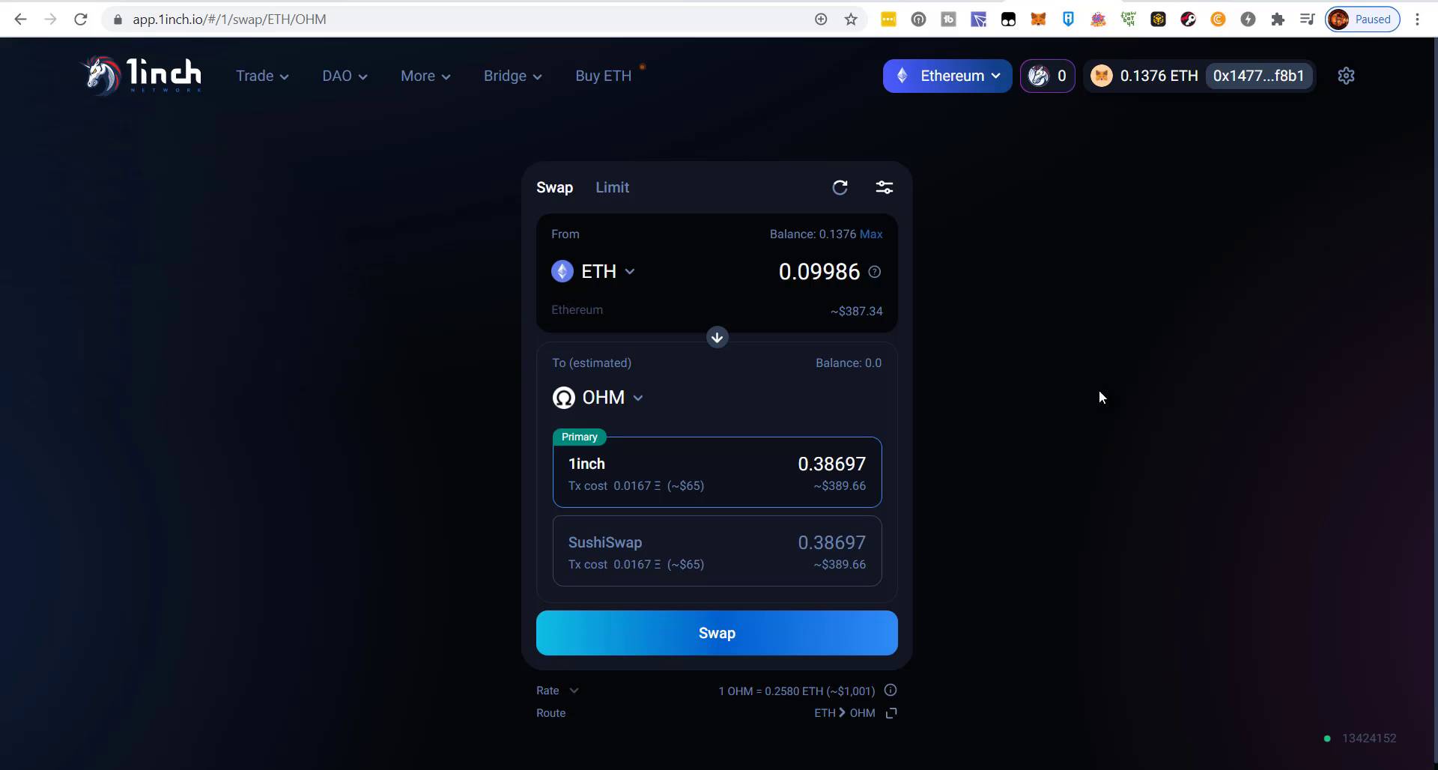
{"action": "left_click", "coordinate": [792, 634]}
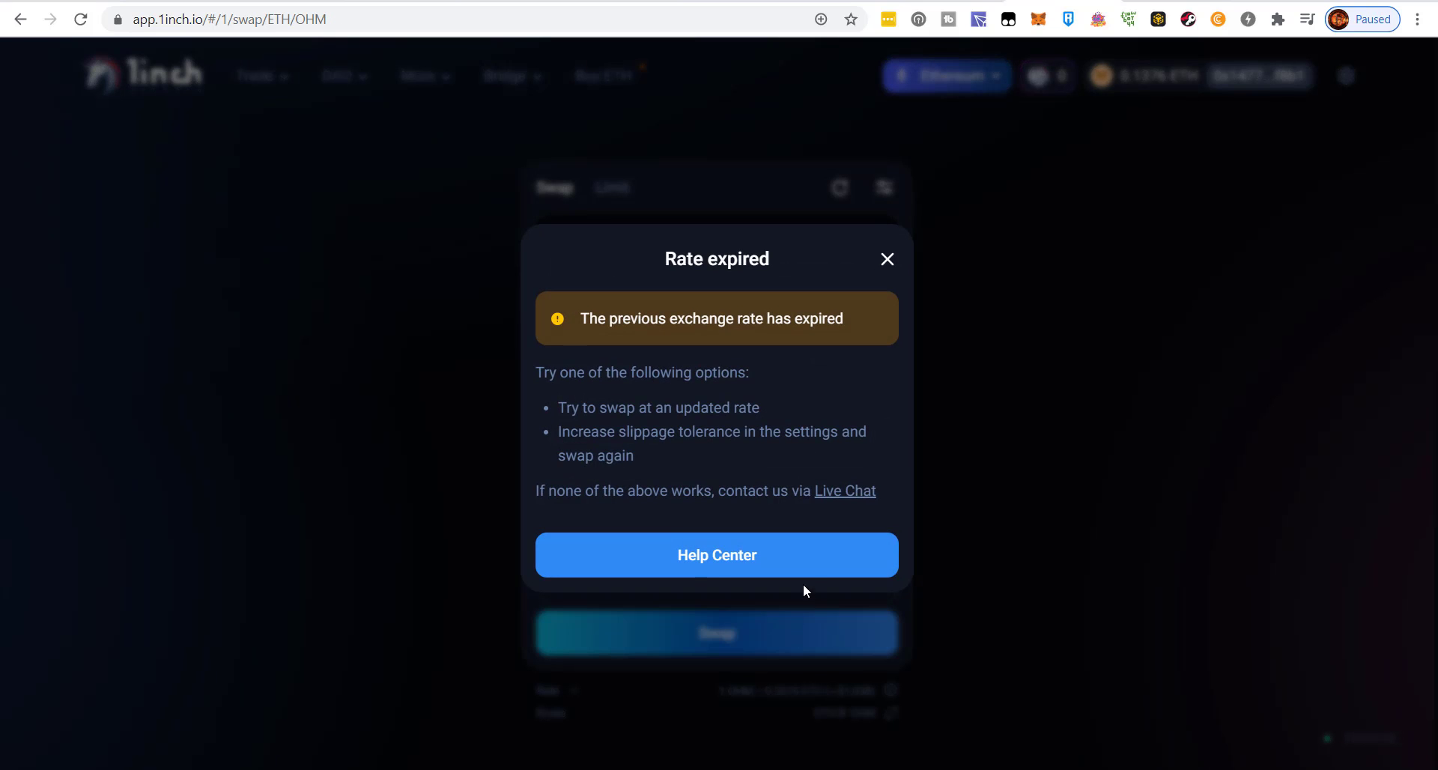
{"action": "left_click", "coordinate": [887, 259]}
{"action": "left_click", "coordinate": [746, 633]}
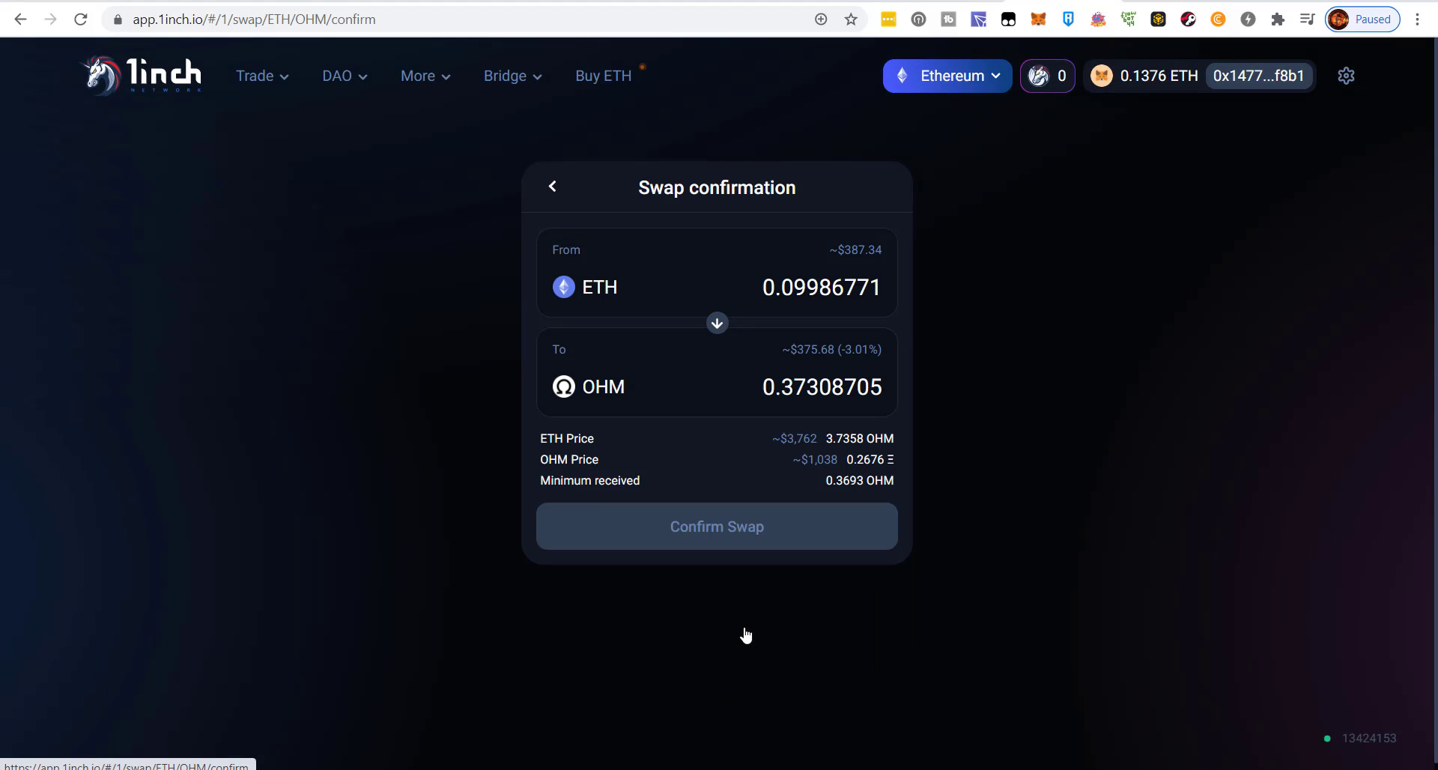
Submit the ETH to OHM swap for signing and reject the transaction in the MetaMask wallet
{"action": "left_click", "coordinate": [767, 566]}
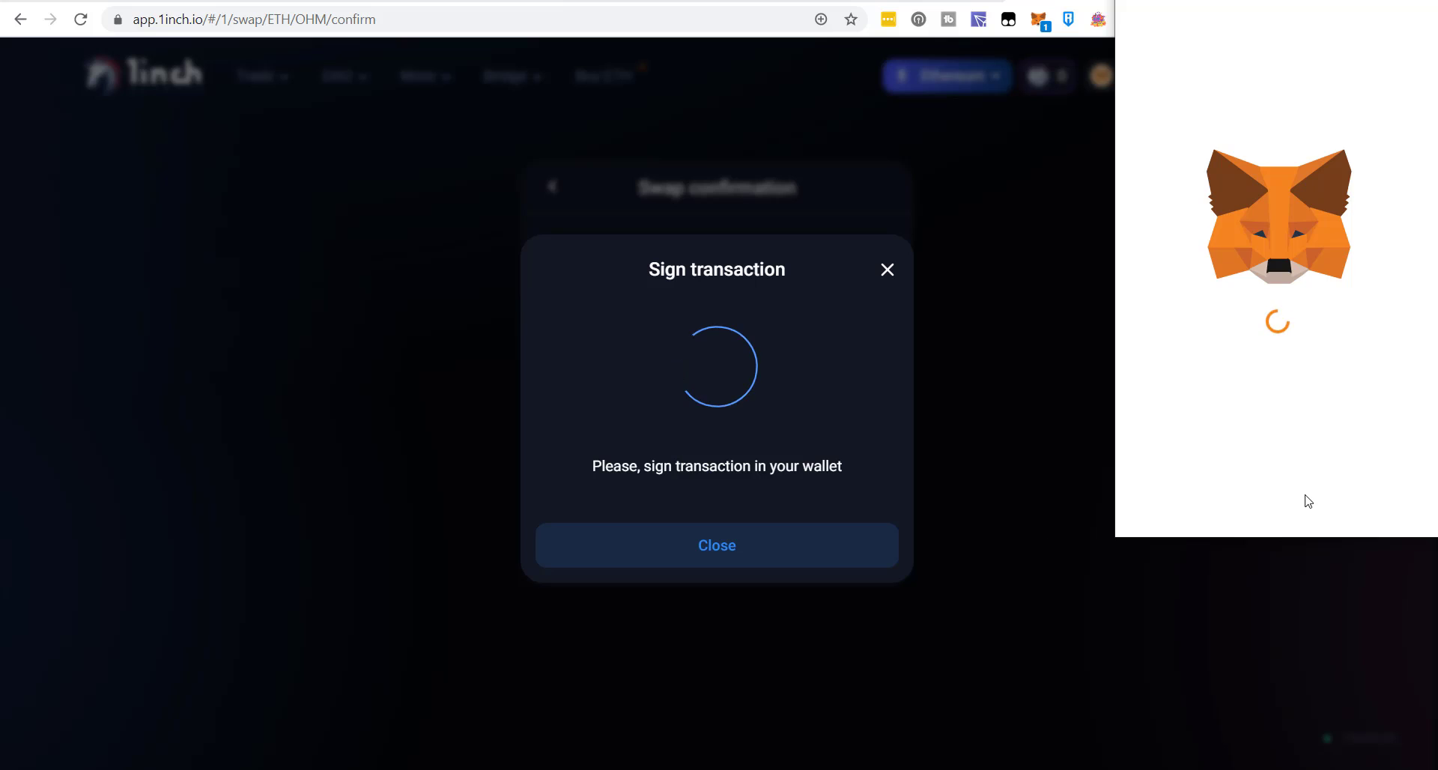
{"action": "scroll", "coordinate": [1343, 492], "scroll_direction": "down", "scroll_amount": 1}
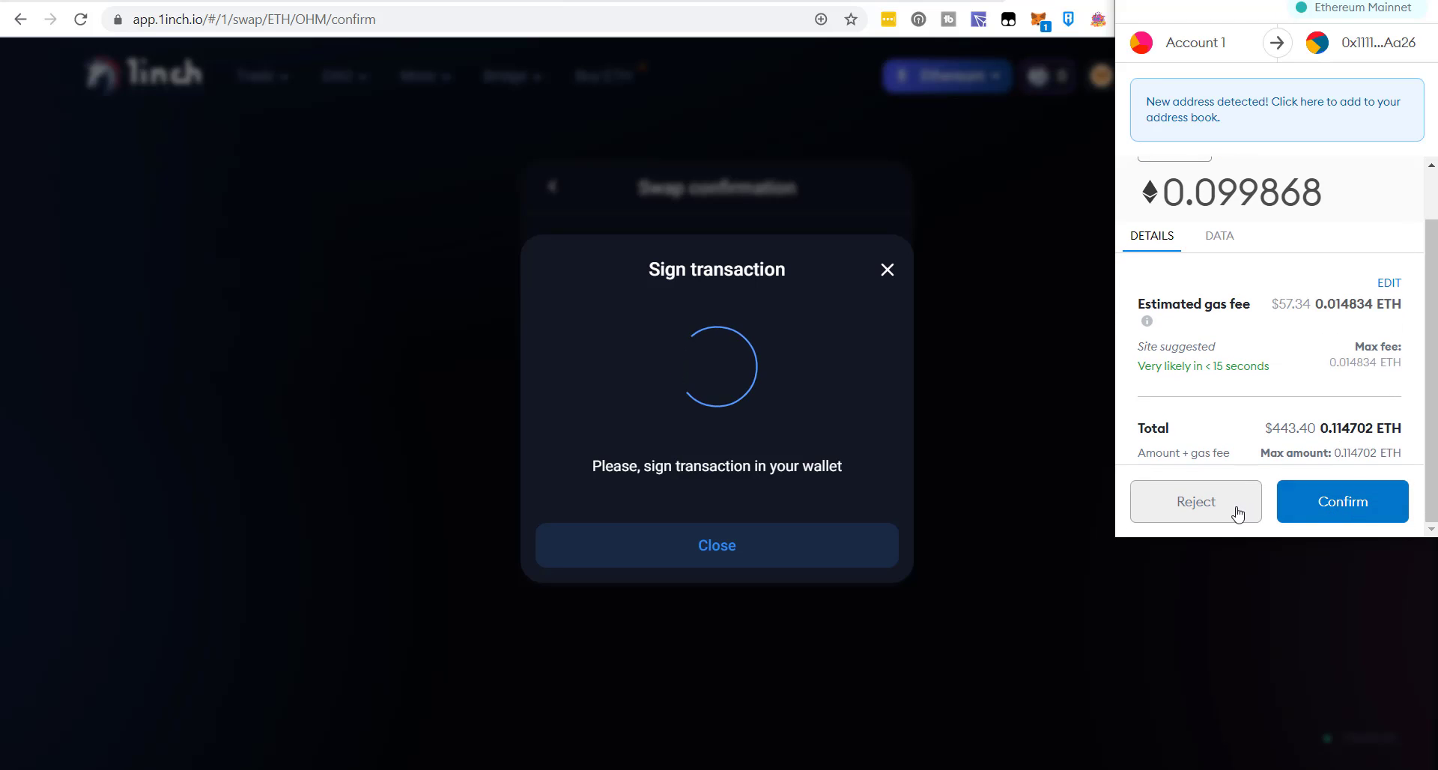
{"action": "left_click", "coordinate": [1195, 501]}
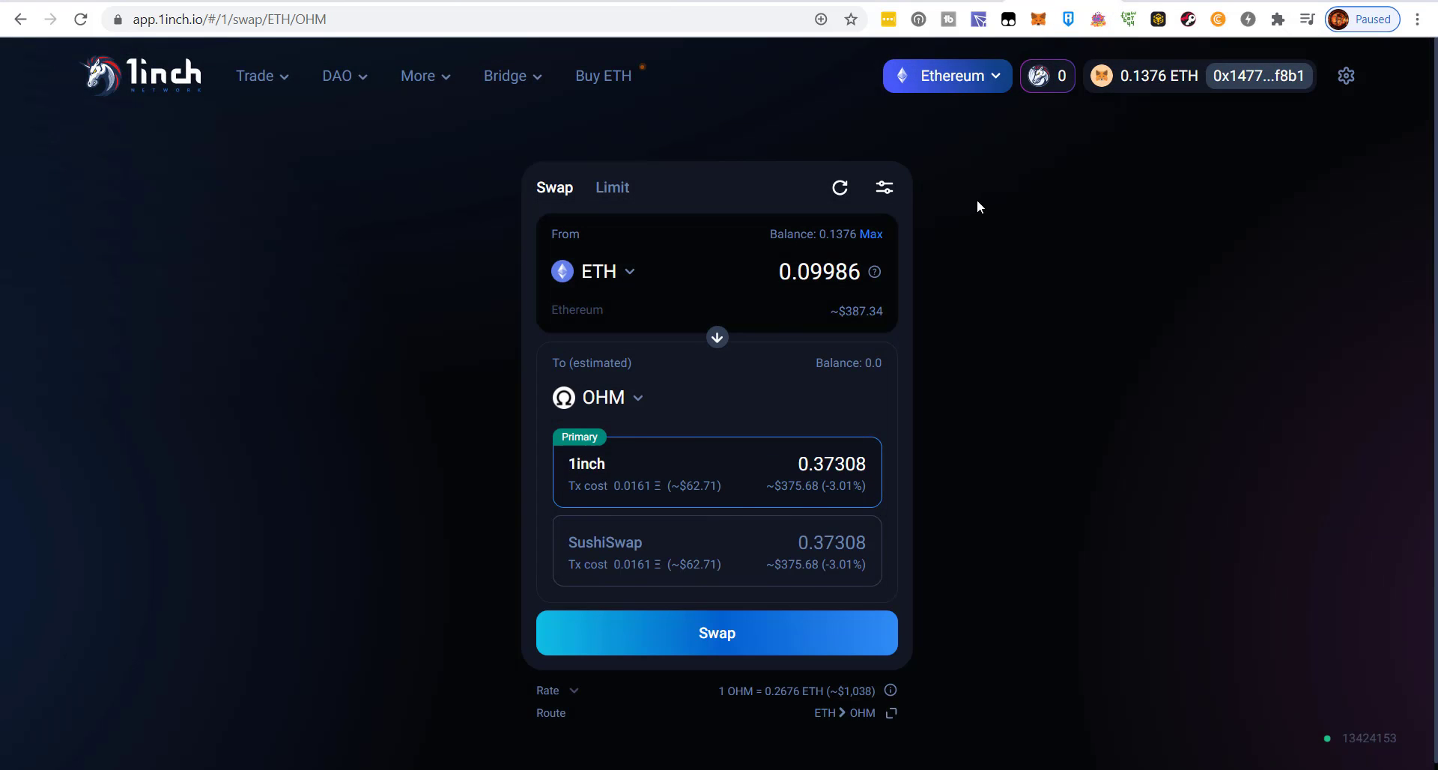
Switch to the OlympusDAO site, enter the app and fill the OHM stake amount with the maximum balance
{"action": "scroll", "coordinate": [989, 159], "scroll_direction": "down", "scroll_amount": 1}
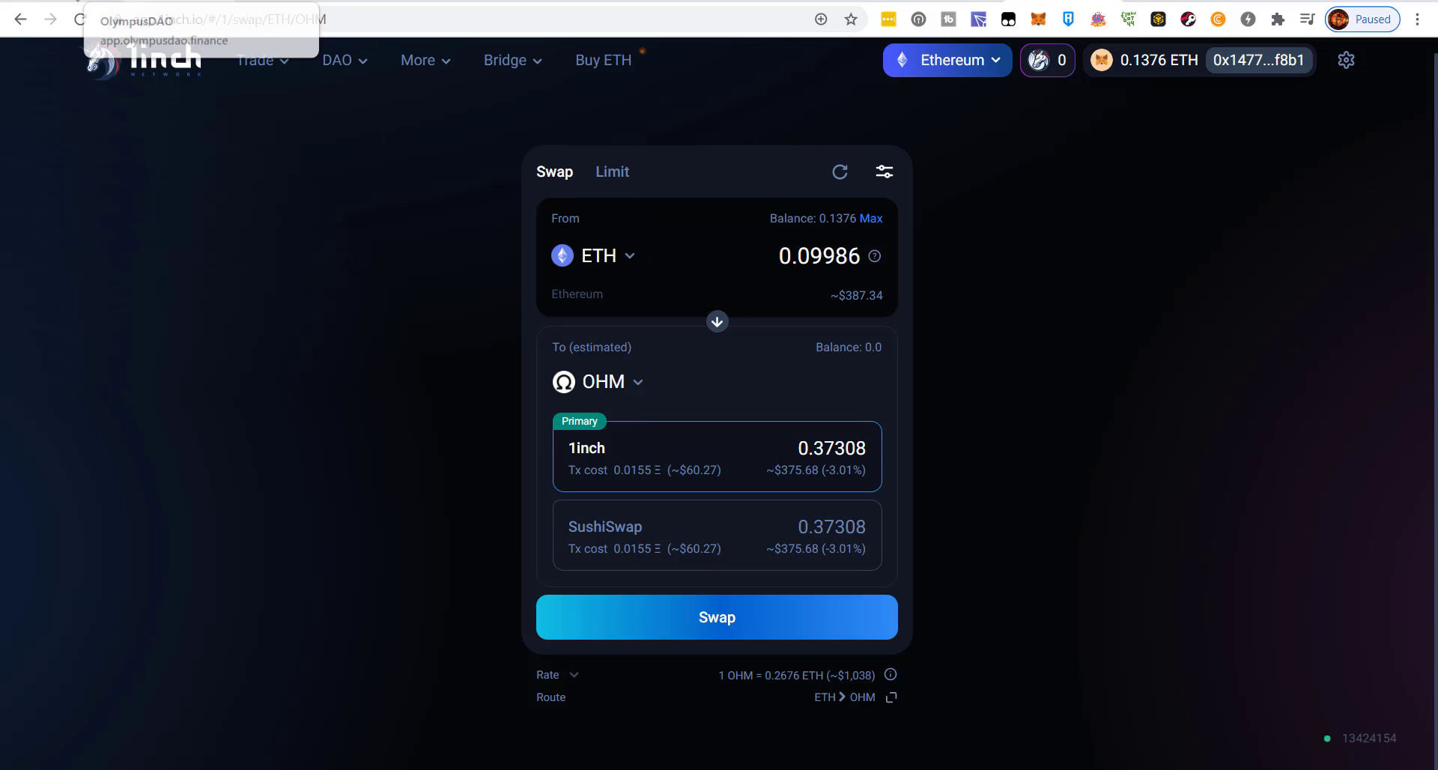
{"action": "left_click", "coordinate": [93, 1]}
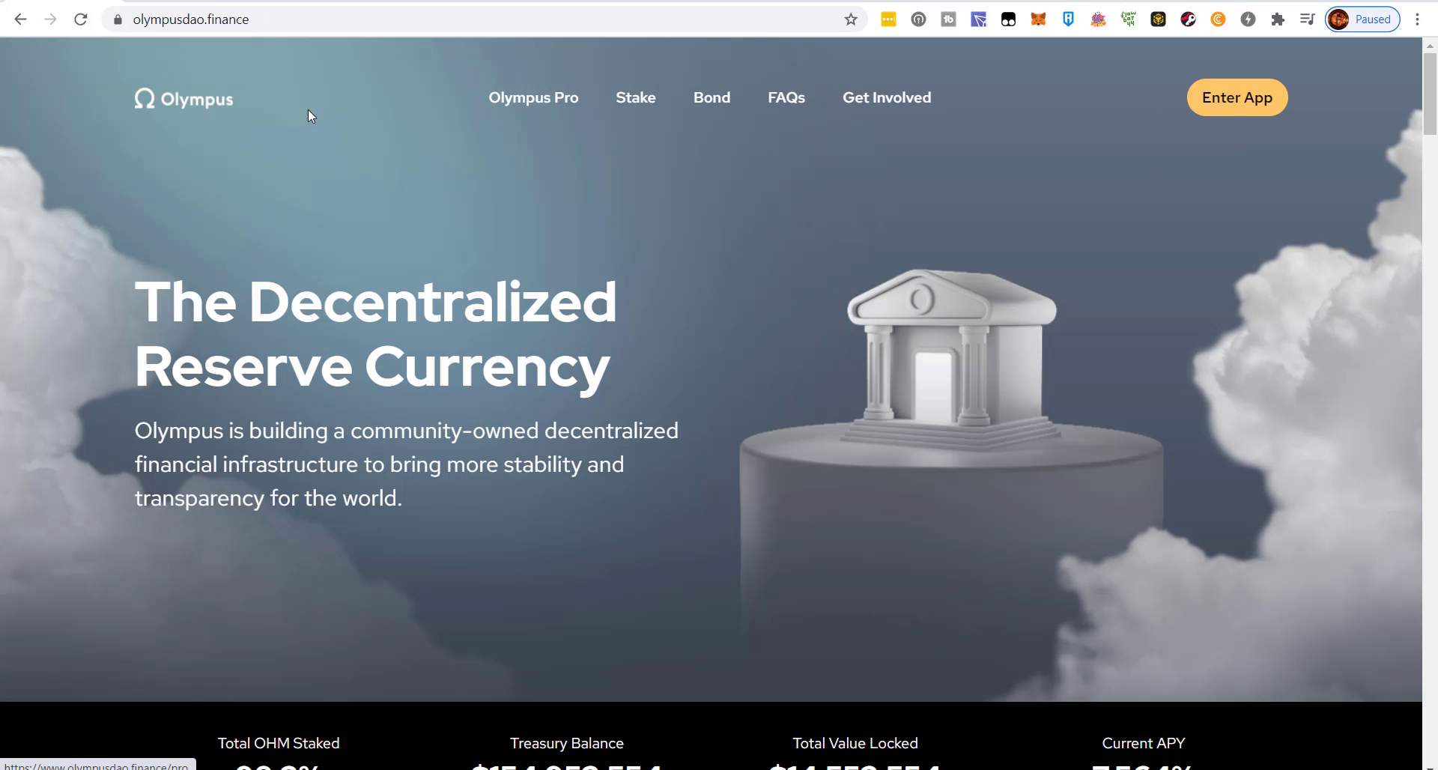
{"action": "left_click", "coordinate": [1217, 111]}
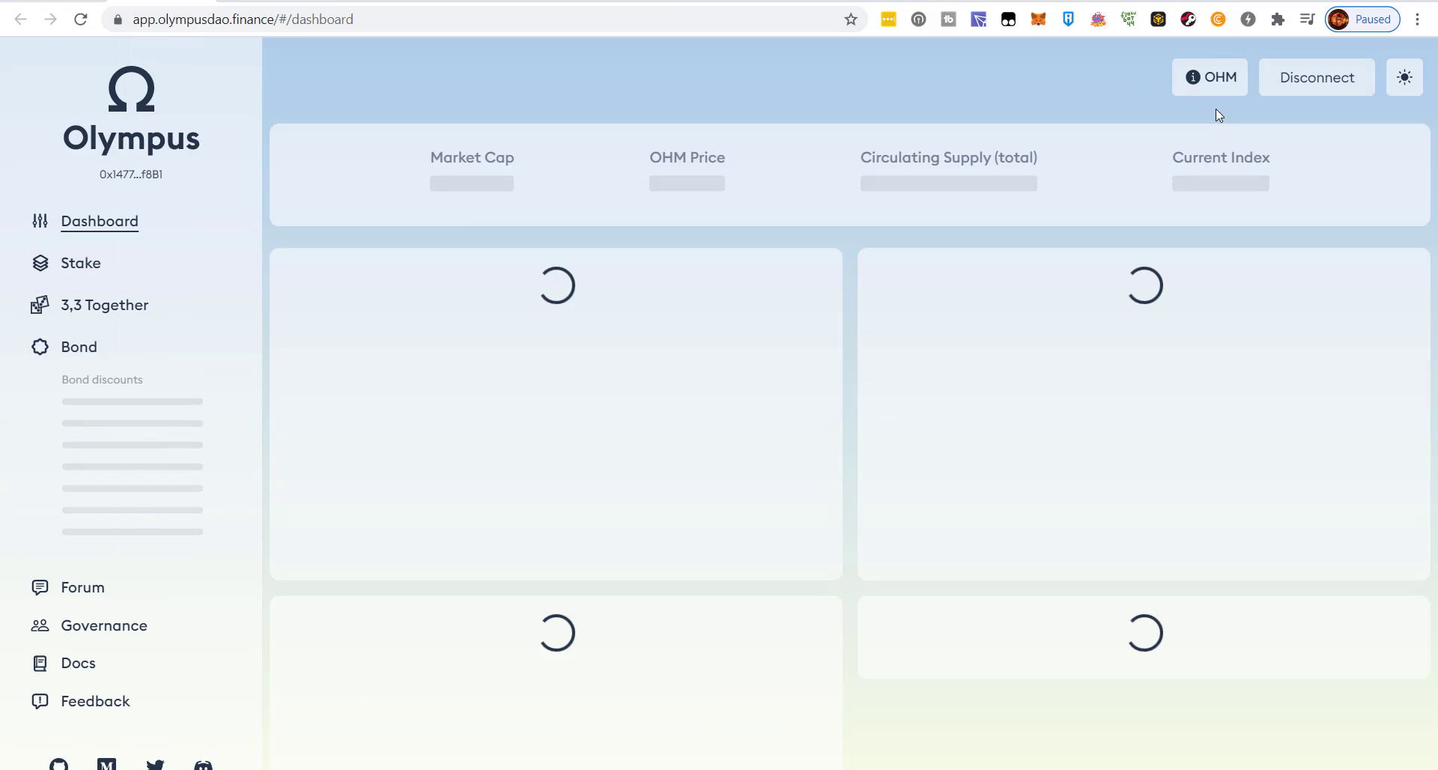
{"action": "left_click", "coordinate": [96, 272]}
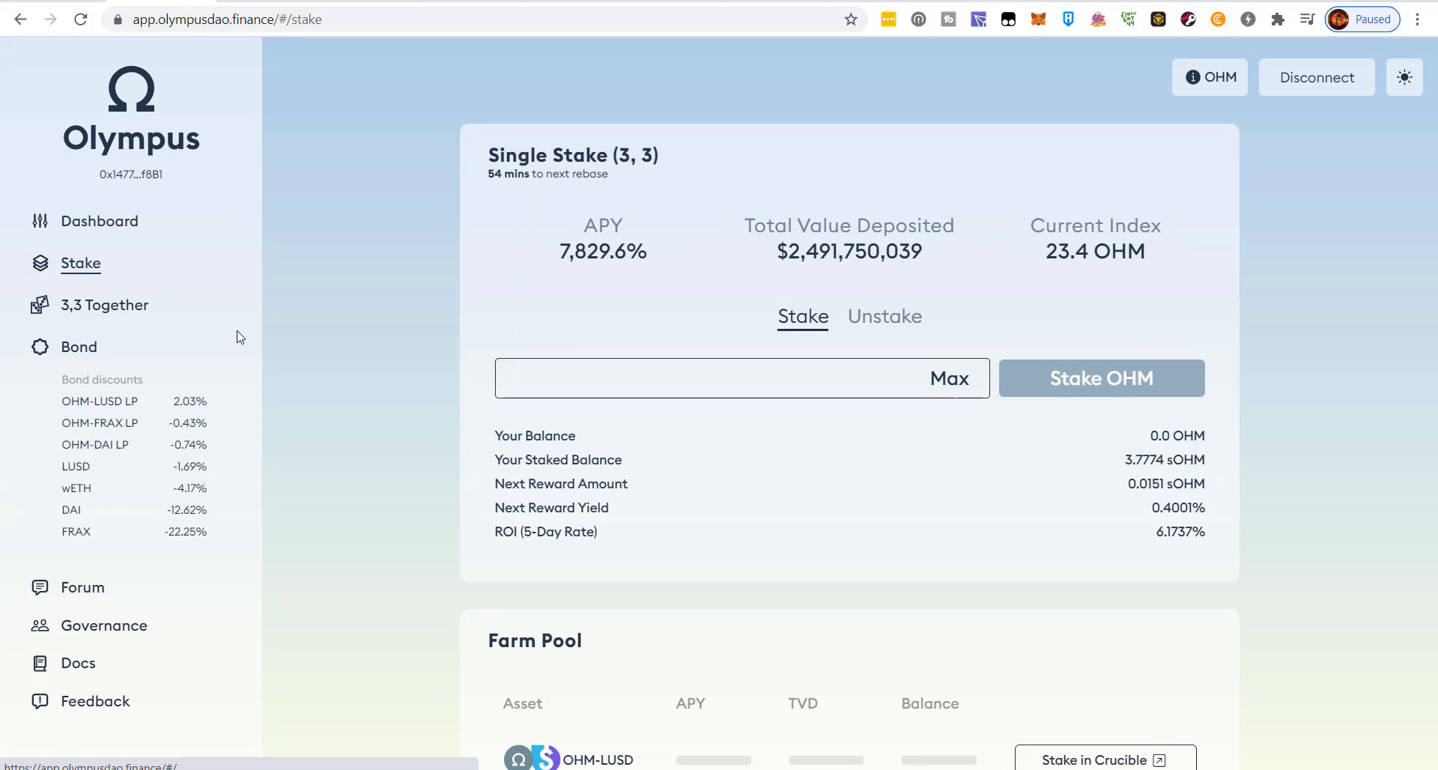
{"action": "left_click", "coordinate": [949, 390]}
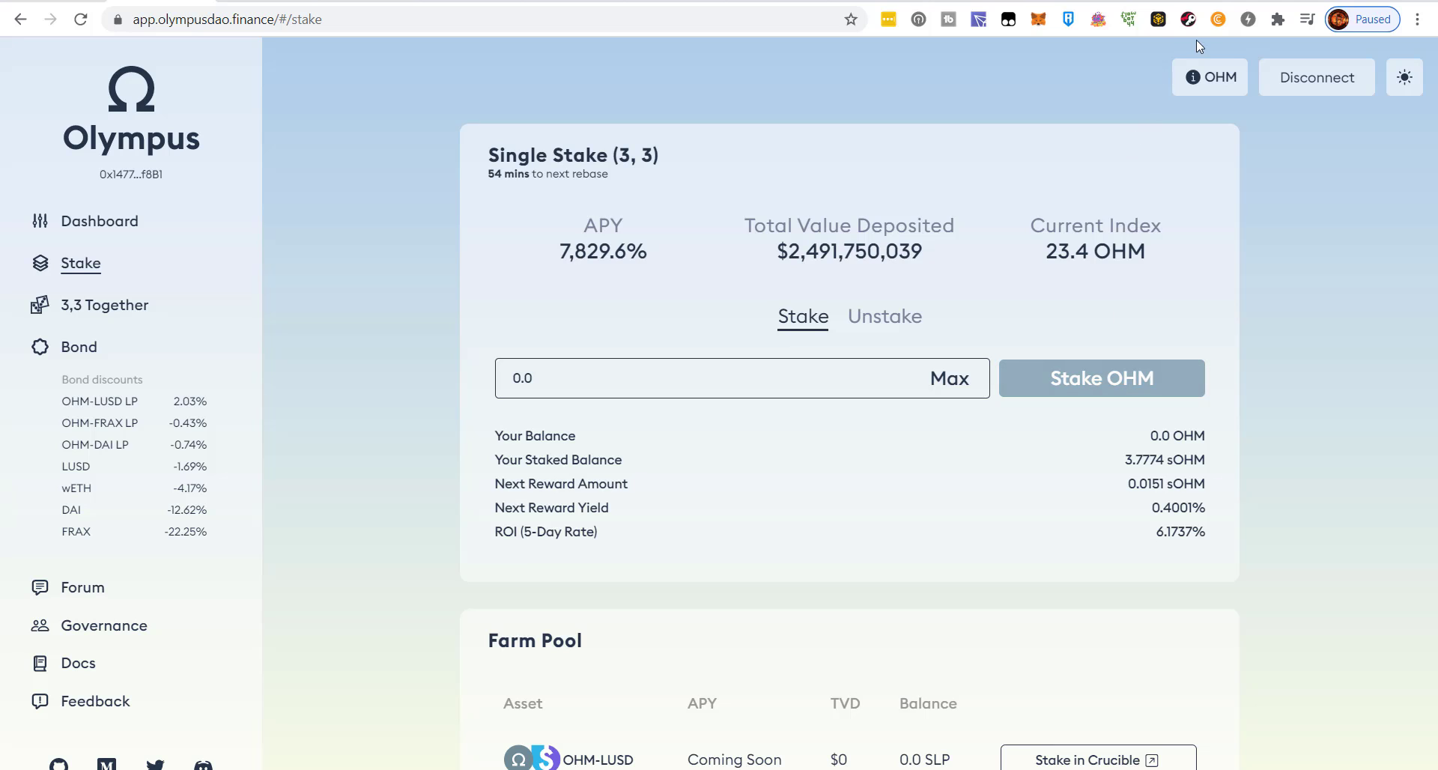
Open the MetaMask wallet and start importing tokens from the end of its asset list
{"action": "left_click", "coordinate": [1039, 21]}
{"action": "scroll", "coordinate": [955, 289], "scroll_direction": "down", "scroll_amount": 4}
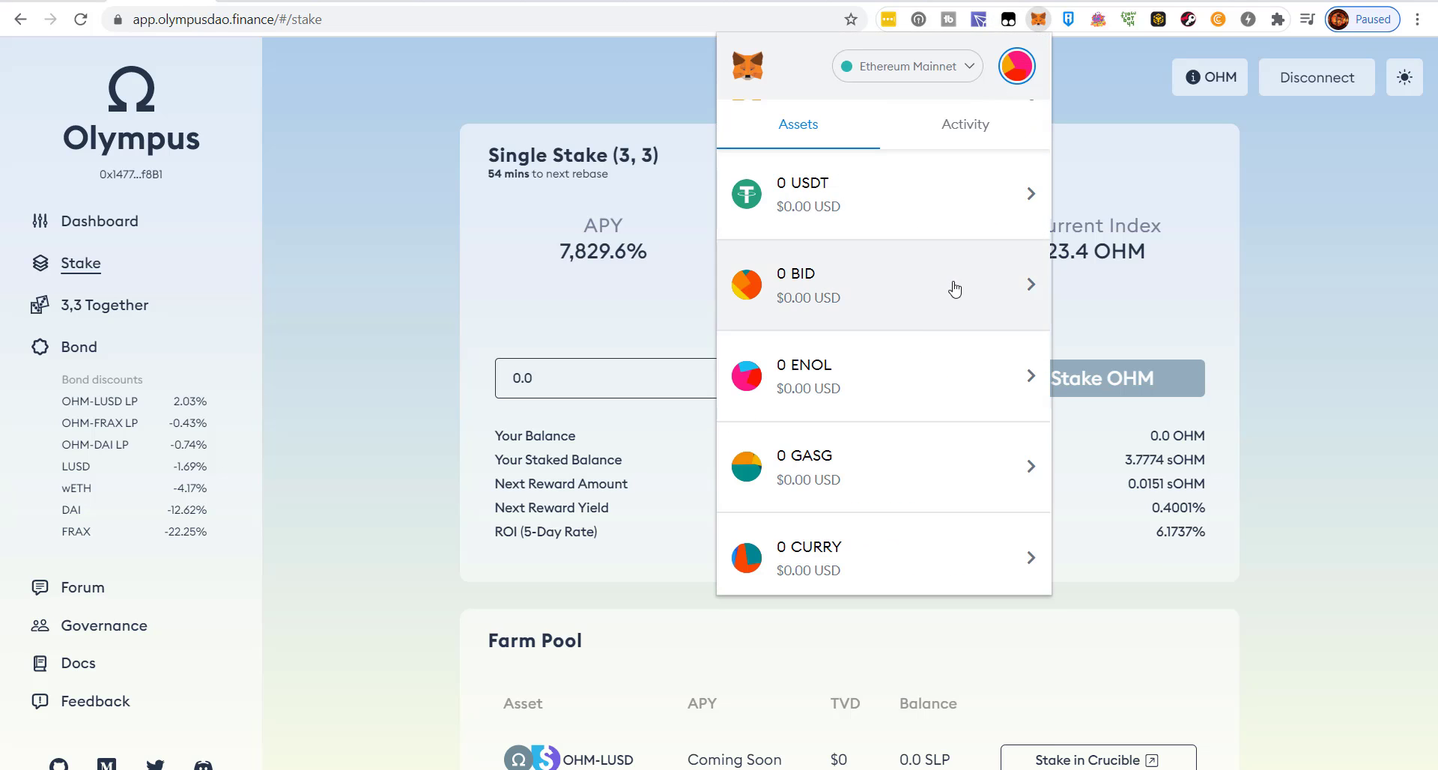
{"action": "scroll", "coordinate": [954, 289], "scroll_direction": "down", "scroll_amount": 8}
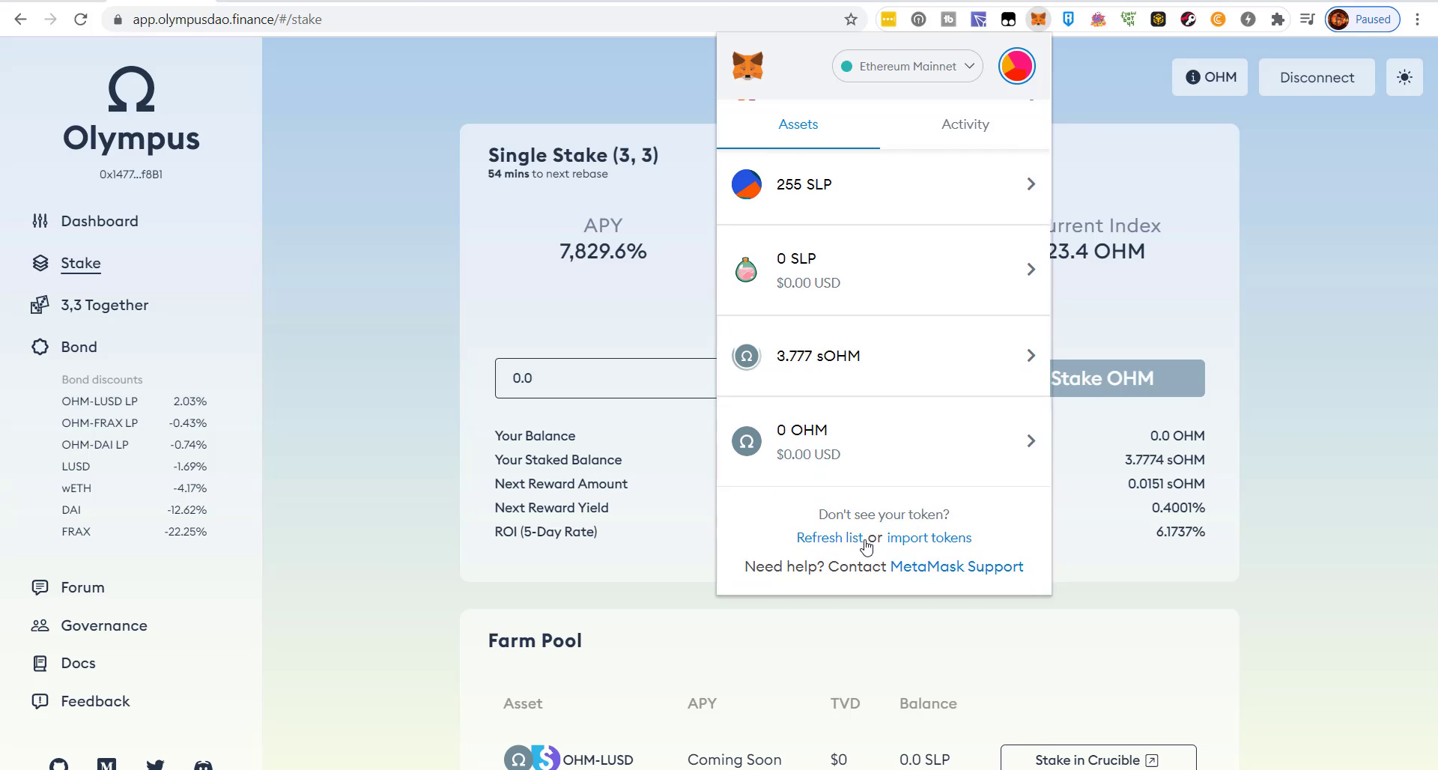
{"action": "left_click", "coordinate": [920, 541]}
{"action": "right_click", "coordinate": [840, 334]}
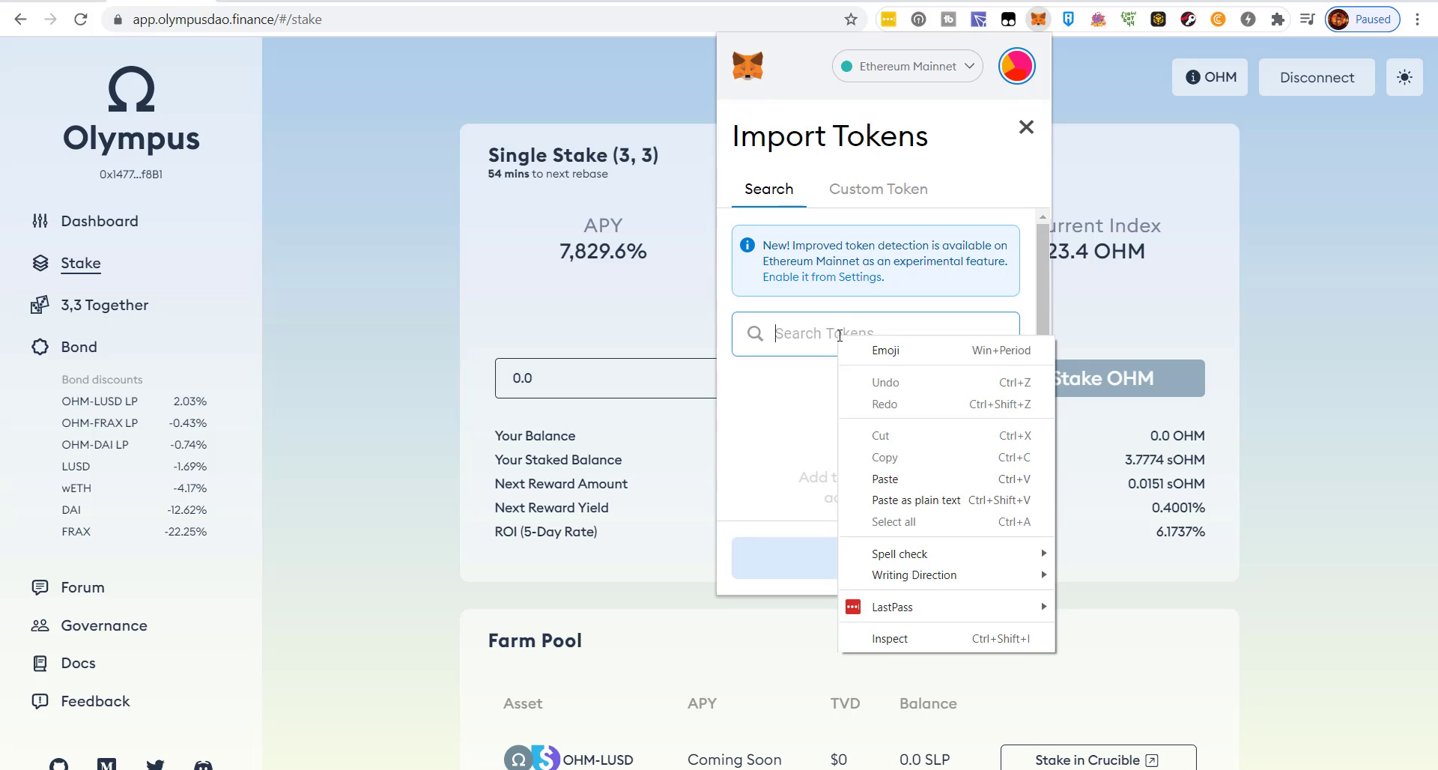
{"action": "left_click", "coordinate": [887, 479]}
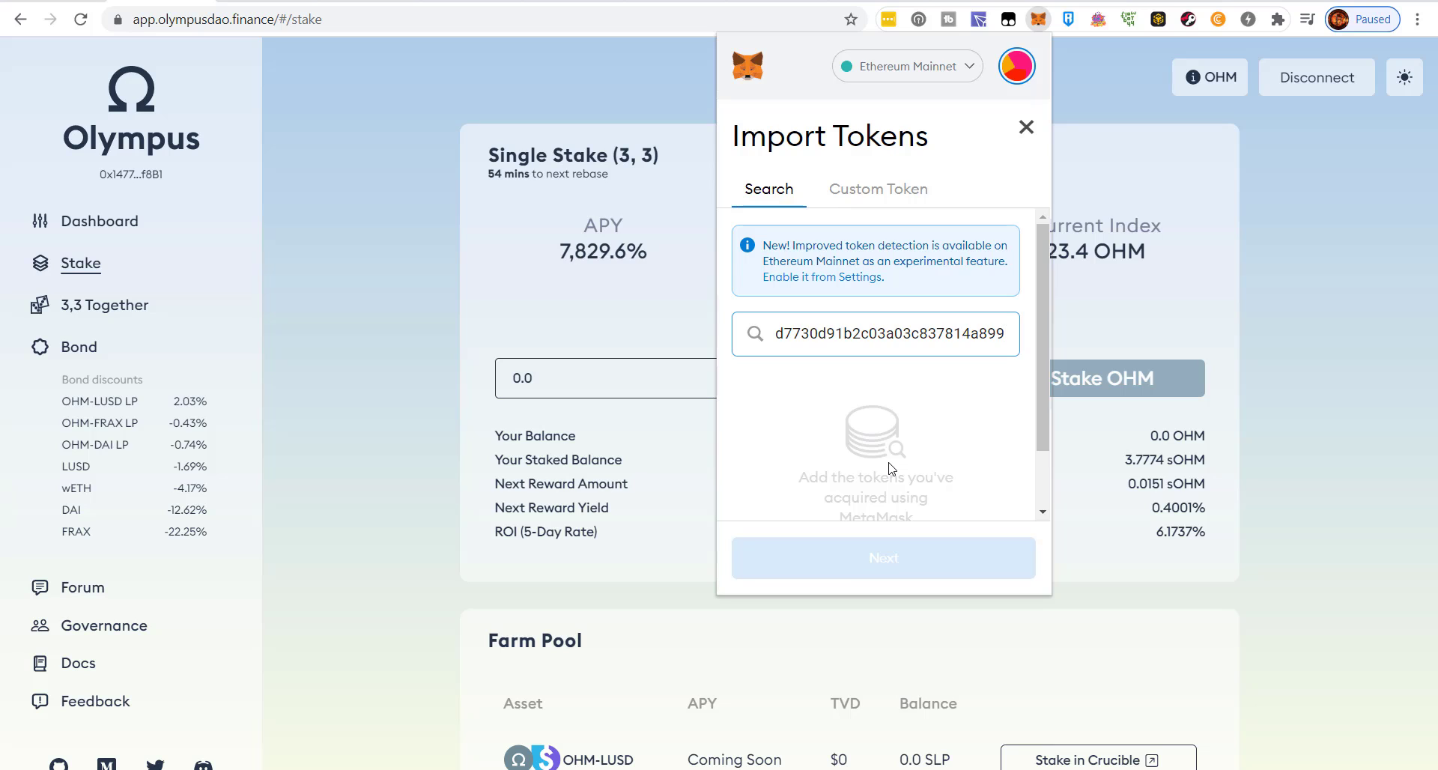
{"action": "key", "text": "BackSpace"}
{"action": "key", "text": "BackSpace"}
{"action": "key", "text": "BackSpace"}
{"action": "key", "text": "BackSpace"}
{"action": "key", "text": "BackSpace"}
{"action": "key", "text": "BackSpace"}
{"action": "key", "text": "BackSpace"}
{"action": "key", "text": "BackSpace"}
{"action": "key", "text": "BackSpace"}
{"action": "key", "text": "BackSpace"}
{"action": "key", "text": "BackSpace"}
{"action": "key", "text": "BackSpace"}
{"action": "key", "text": "BackSpace"}
{"action": "key", "text": "BackSpace"}
{"action": "key", "text": "BackSpace"}
{"action": "key", "text": "BackSpace"}
{"action": "key", "text": "BackSpace"}
{"action": "key", "text": "BackSpace"}
{"action": "key", "text": "BackSpace"}
{"action": "key", "text": "BackSpace"}
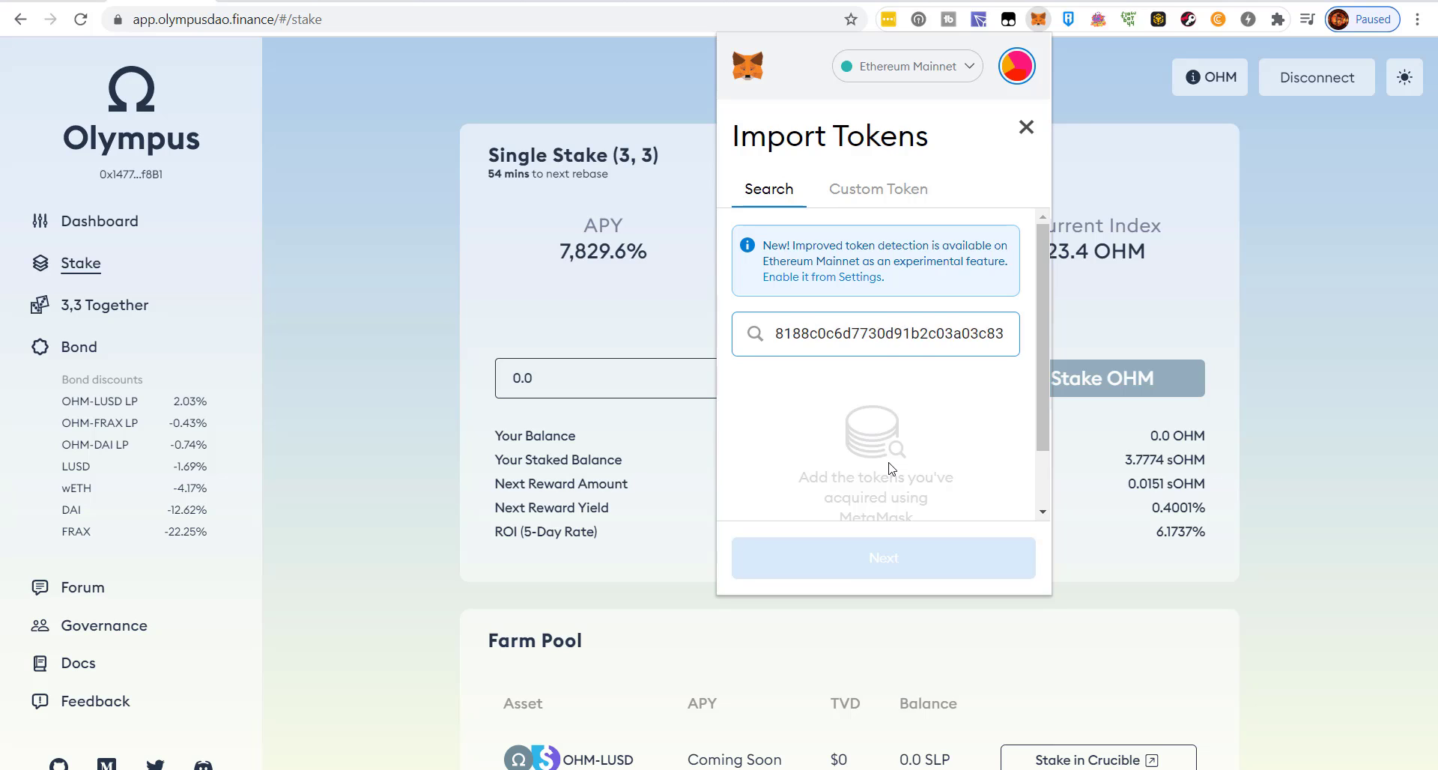
{"action": "key", "text": "BackSpace"}
{"action": "key", "text": "BackSpace"}
{"action": "key", "text": "BackSpace"}
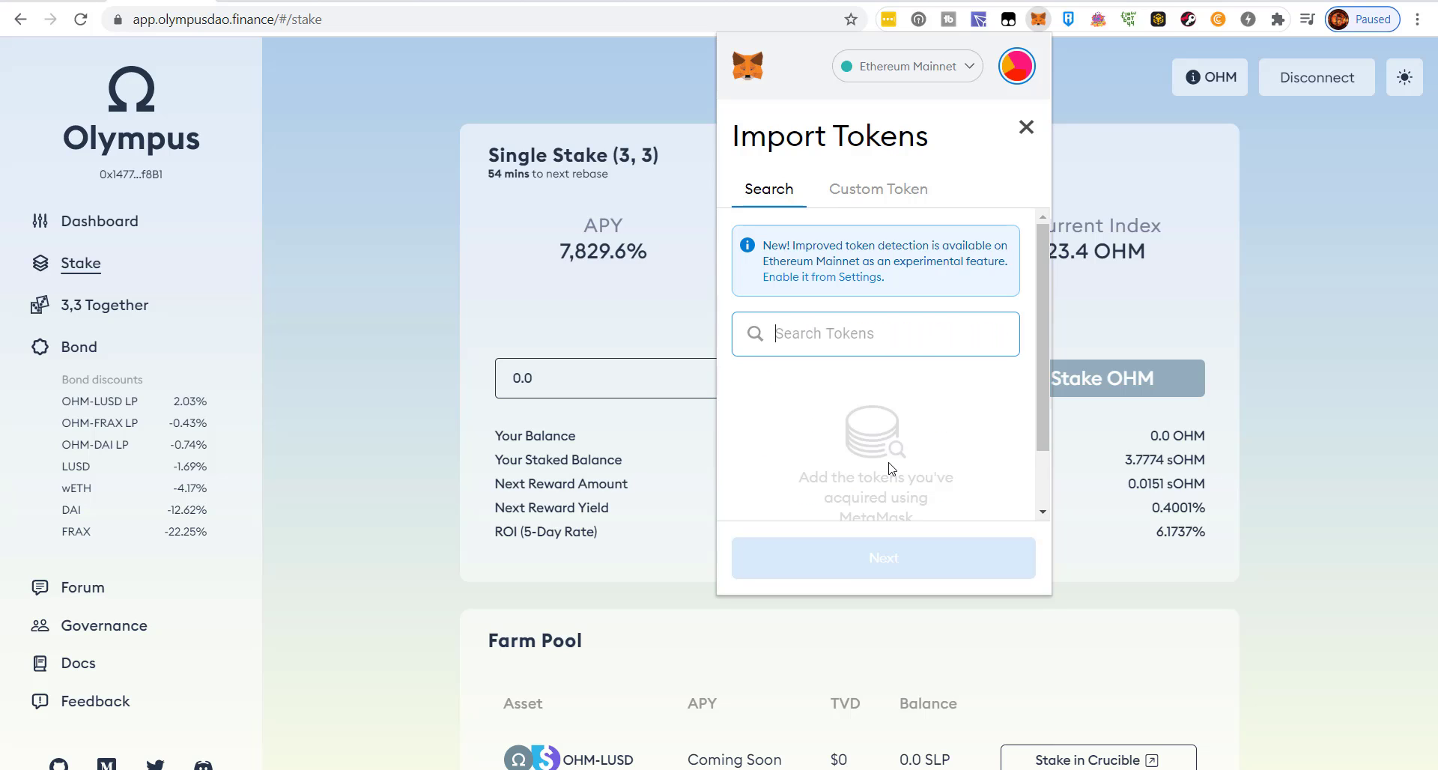
Try to import OHM as a custom token using the copied contract address, and close the token import
{"action": "left_click", "coordinate": [864, 189]}
{"action": "right_click", "coordinate": [814, 366]}
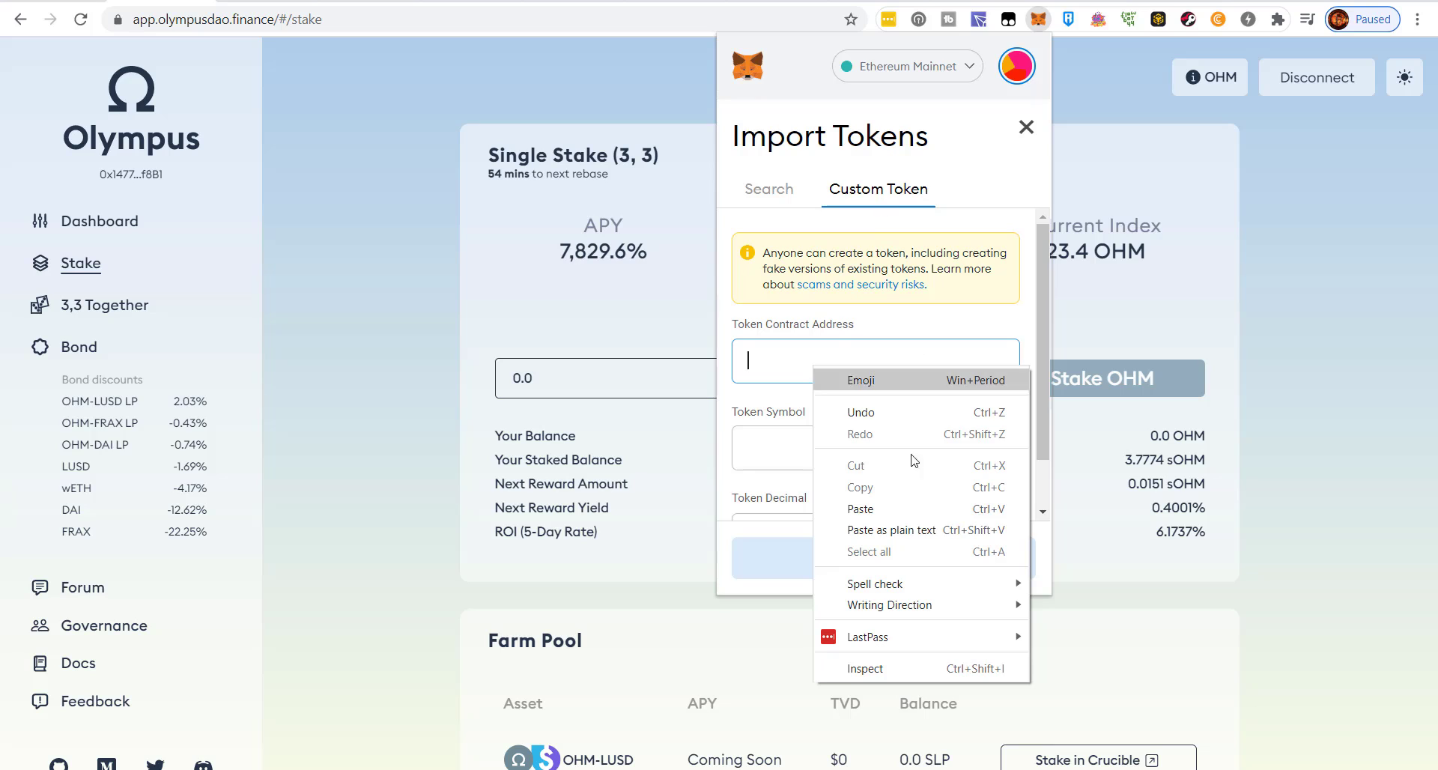
{"action": "left_click", "coordinate": [861, 508]}
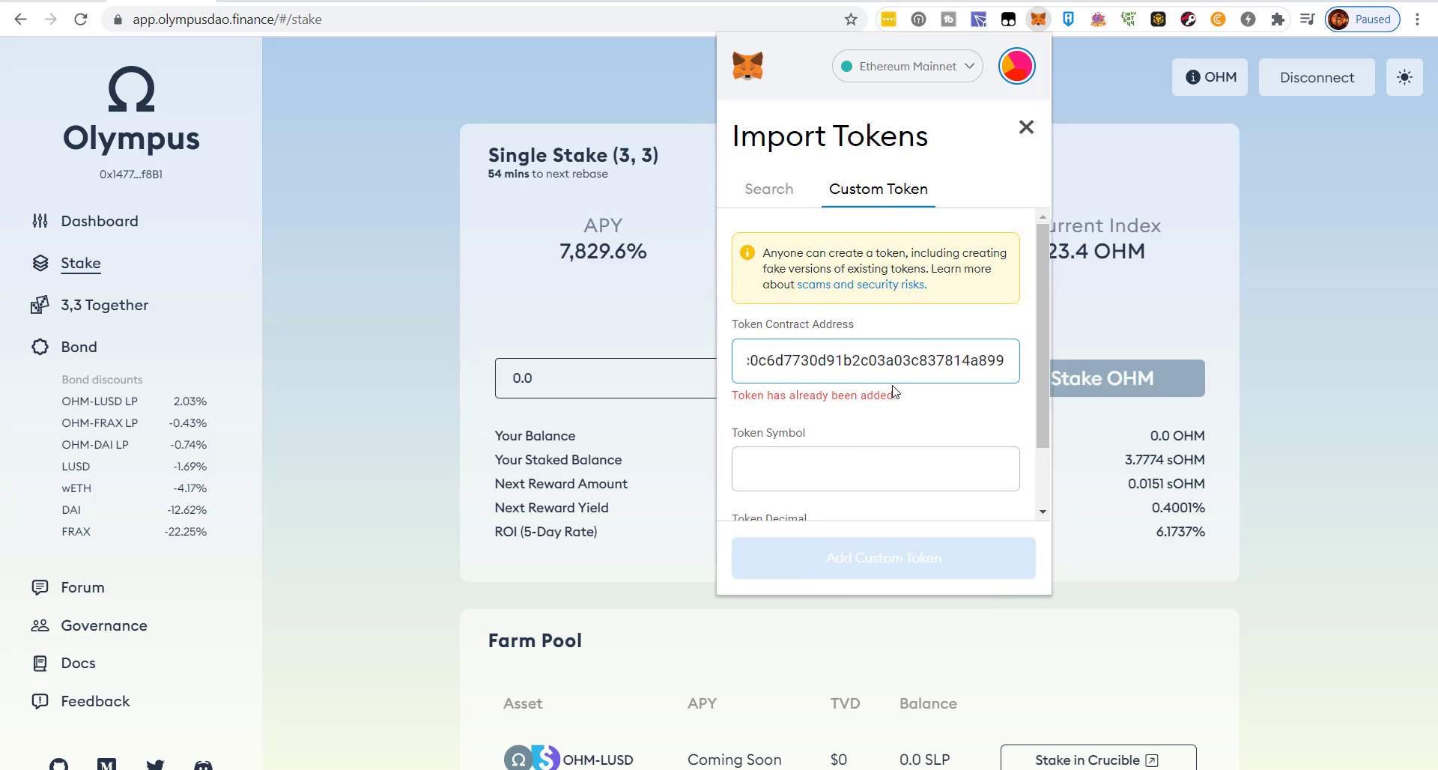
{"action": "left_click", "coordinate": [754, 469]}
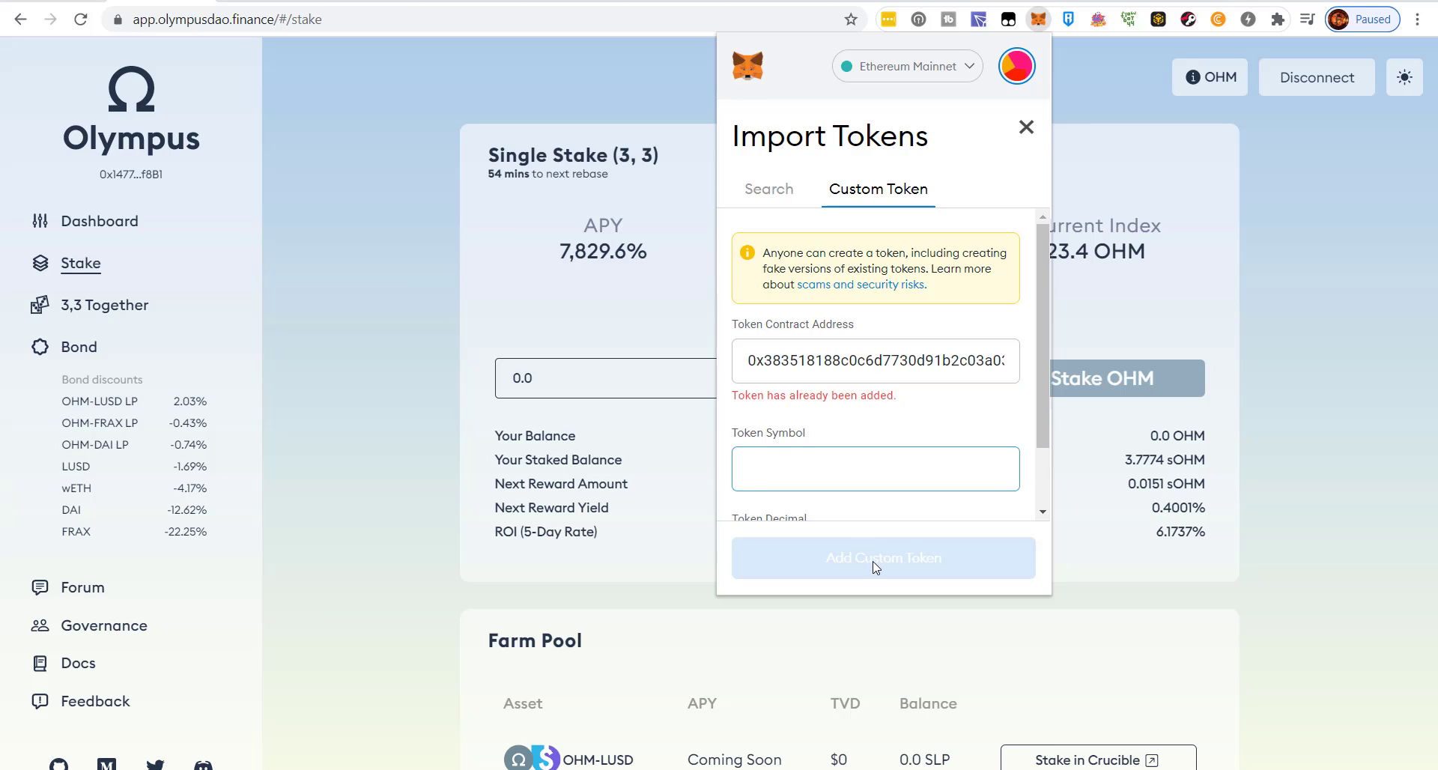
{"action": "left_click", "coordinate": [1025, 127]}
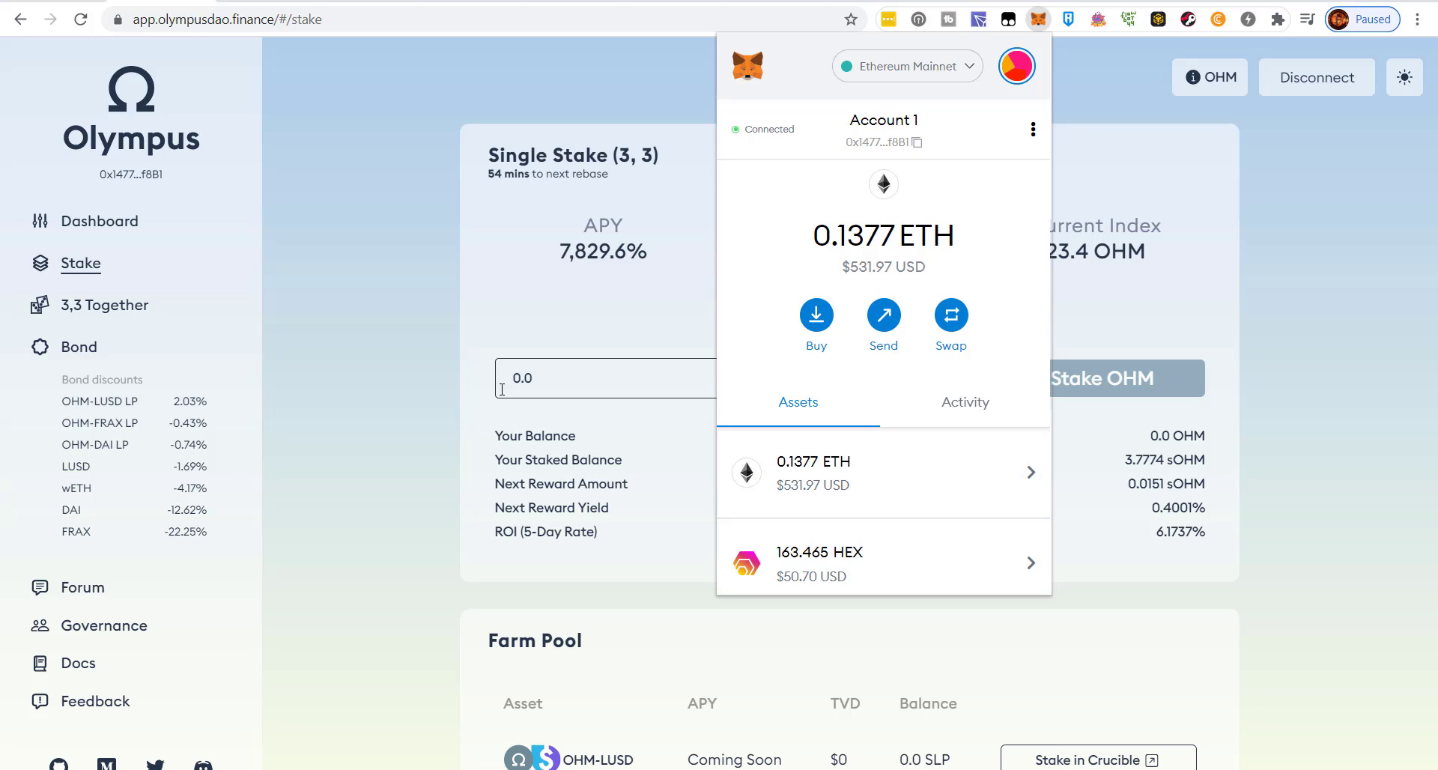
Dismiss the wallet and highlight the amounts for Your Balance and Your Staked Balance on the Olympus stake page
{"action": "left_click", "coordinate": [441, 402]}
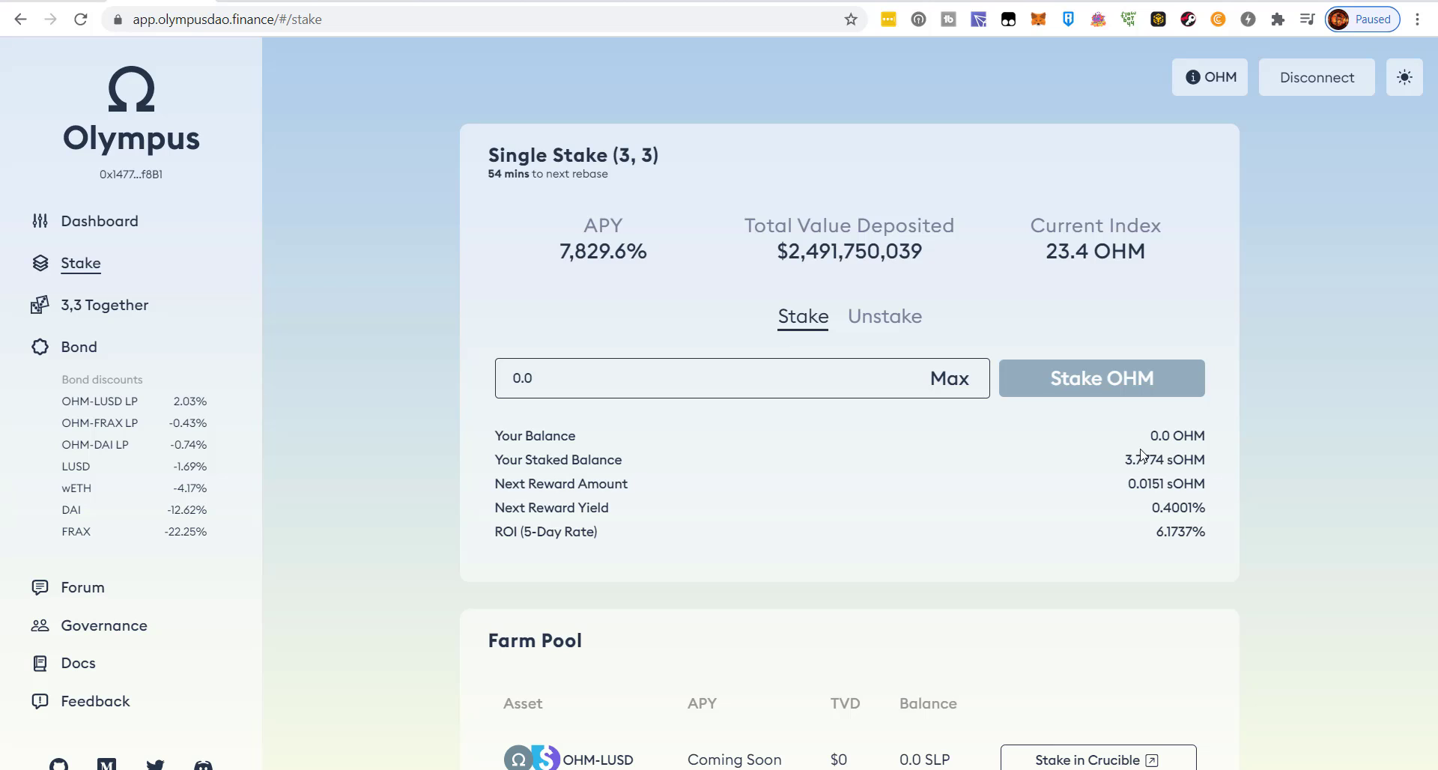
{"action": "left_click_drag", "start_coordinate": [1151, 440], "coordinate": [1211, 442]}
{"action": "left_click_drag", "start_coordinate": [1122, 464], "coordinate": [1214, 466]}
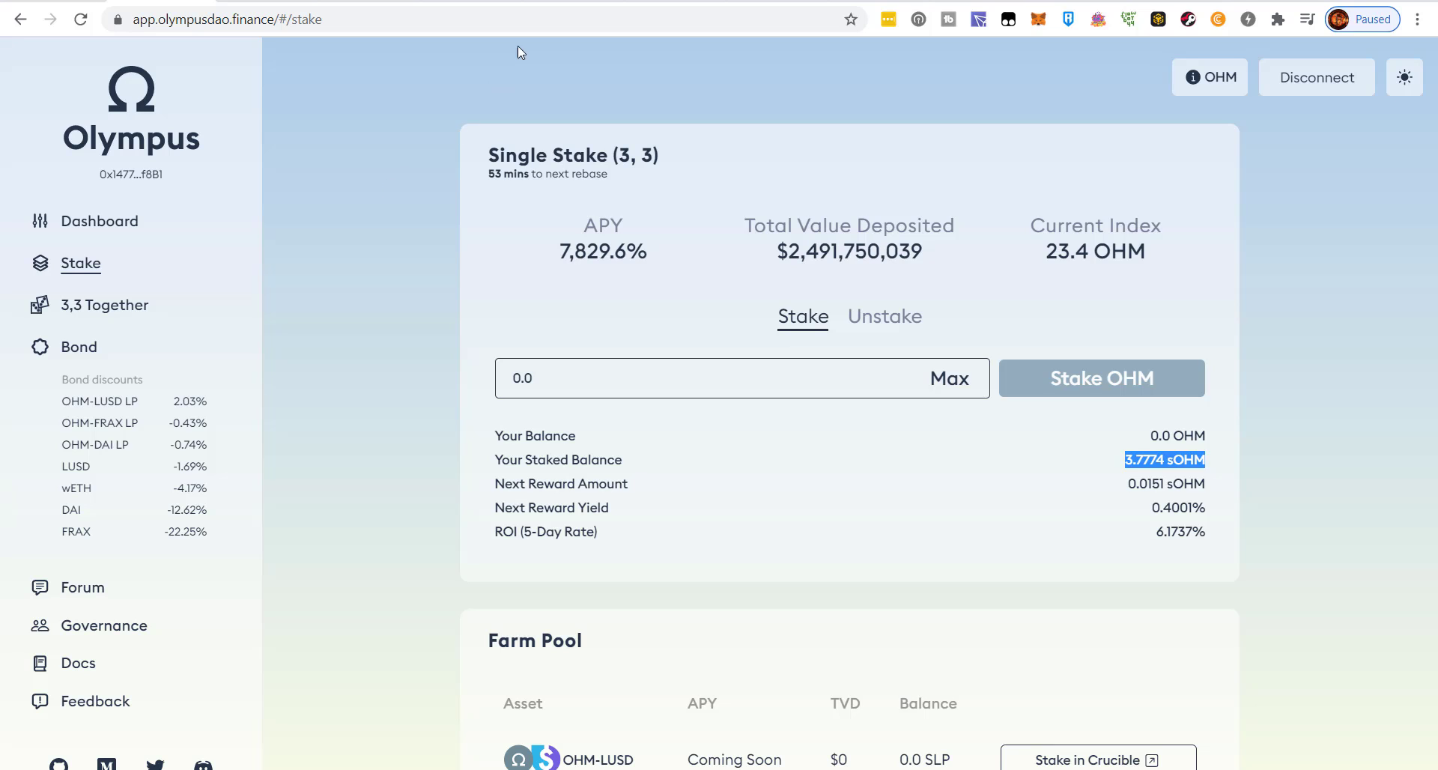
Switch to the Linktree page and open the sign-up form for the free Crypto Passive Profits Newsletter
{"action": "left_click", "coordinate": [670, 0]}
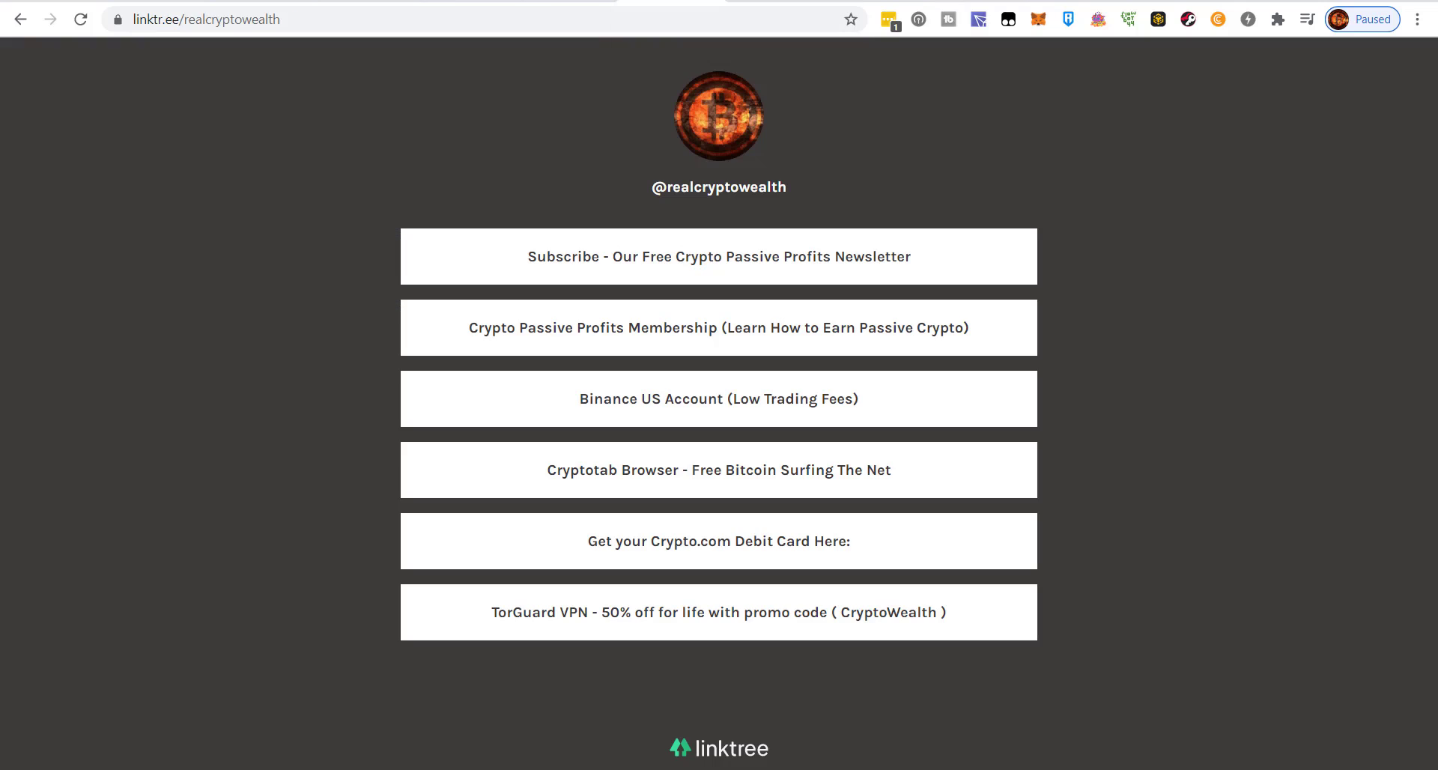
{"action": "left_click", "coordinate": [692, 261]}
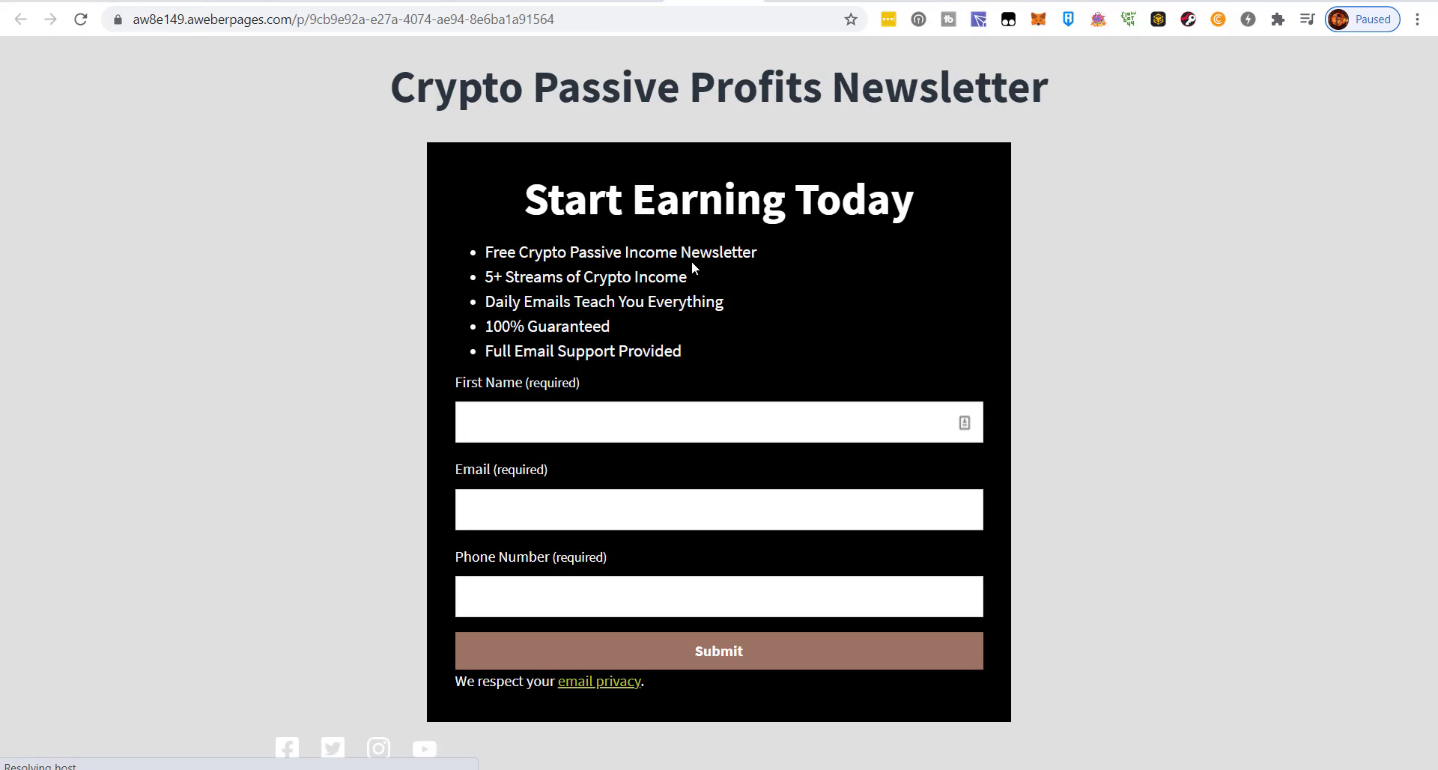